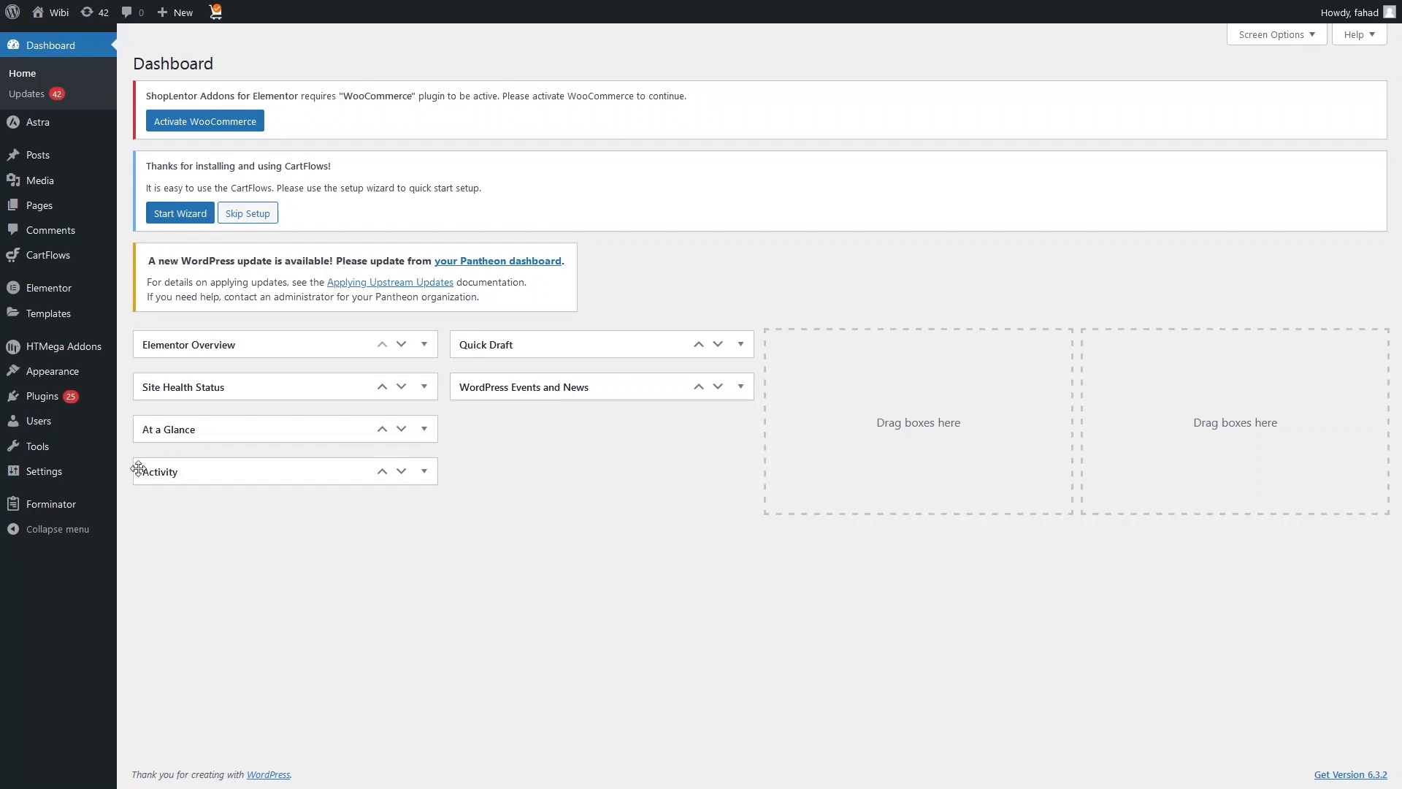
Step: Search the plugin directory for "ultimate membership" and update the Ultimate Member plugin
mouse_move(68, 407)
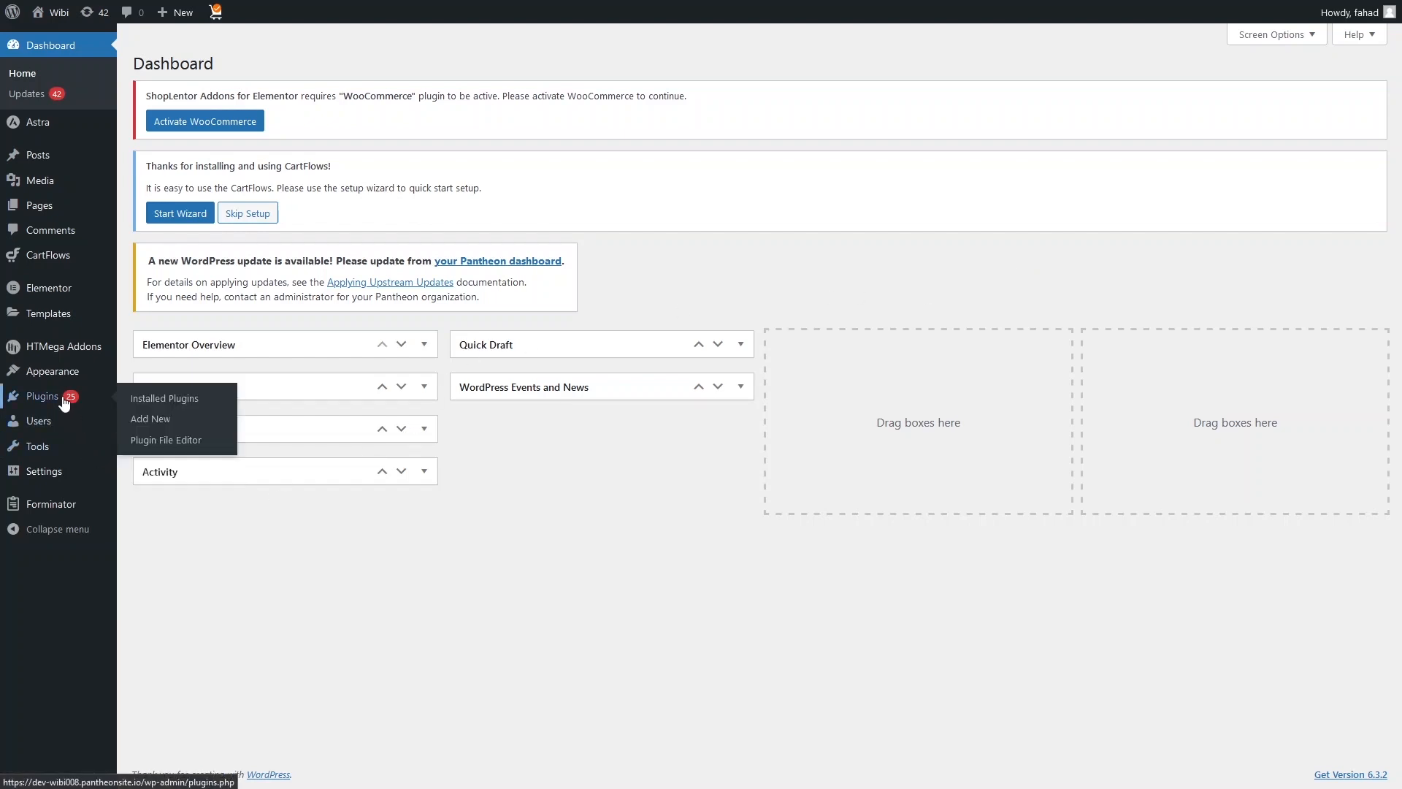
left_click(159, 422)
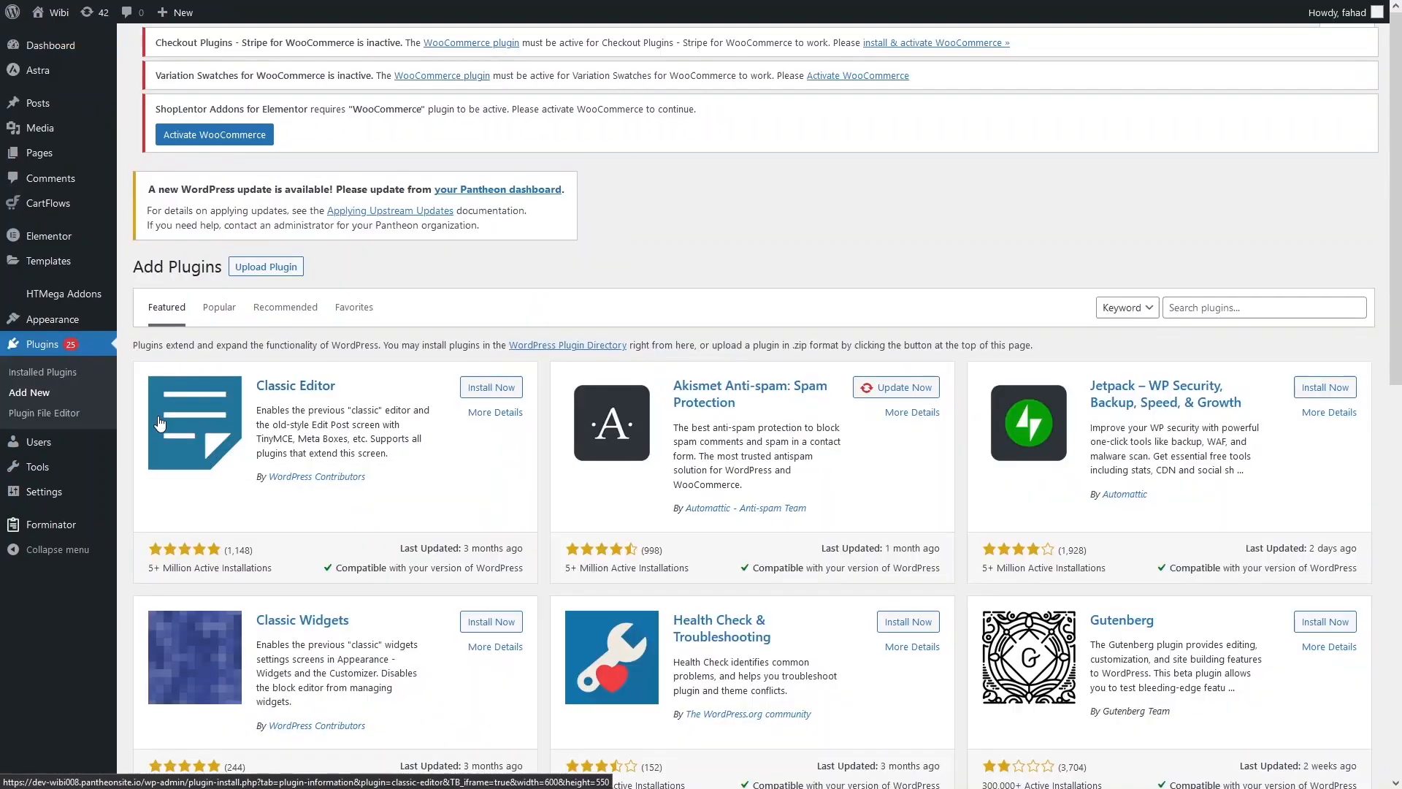
left_click(1184, 315)
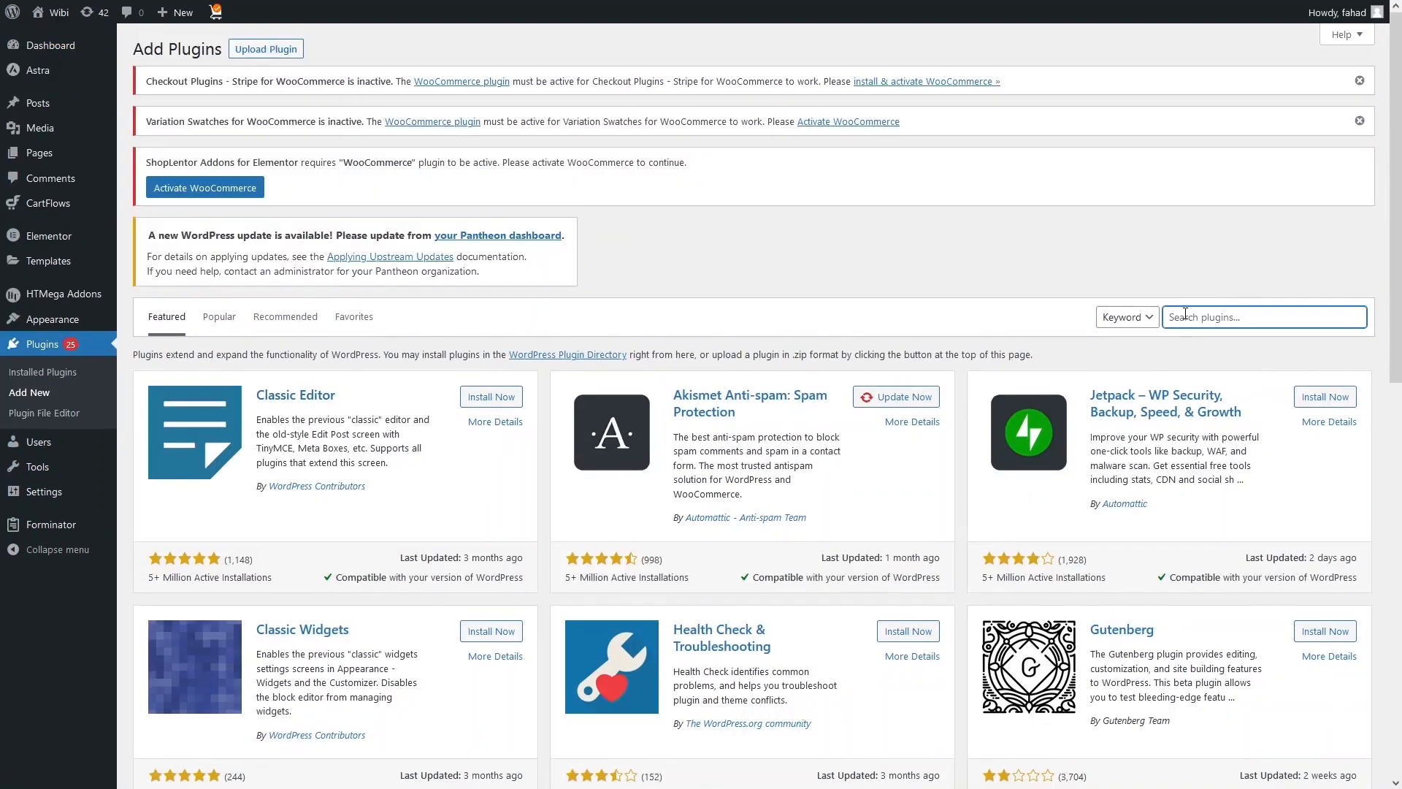
type("ultimate em")
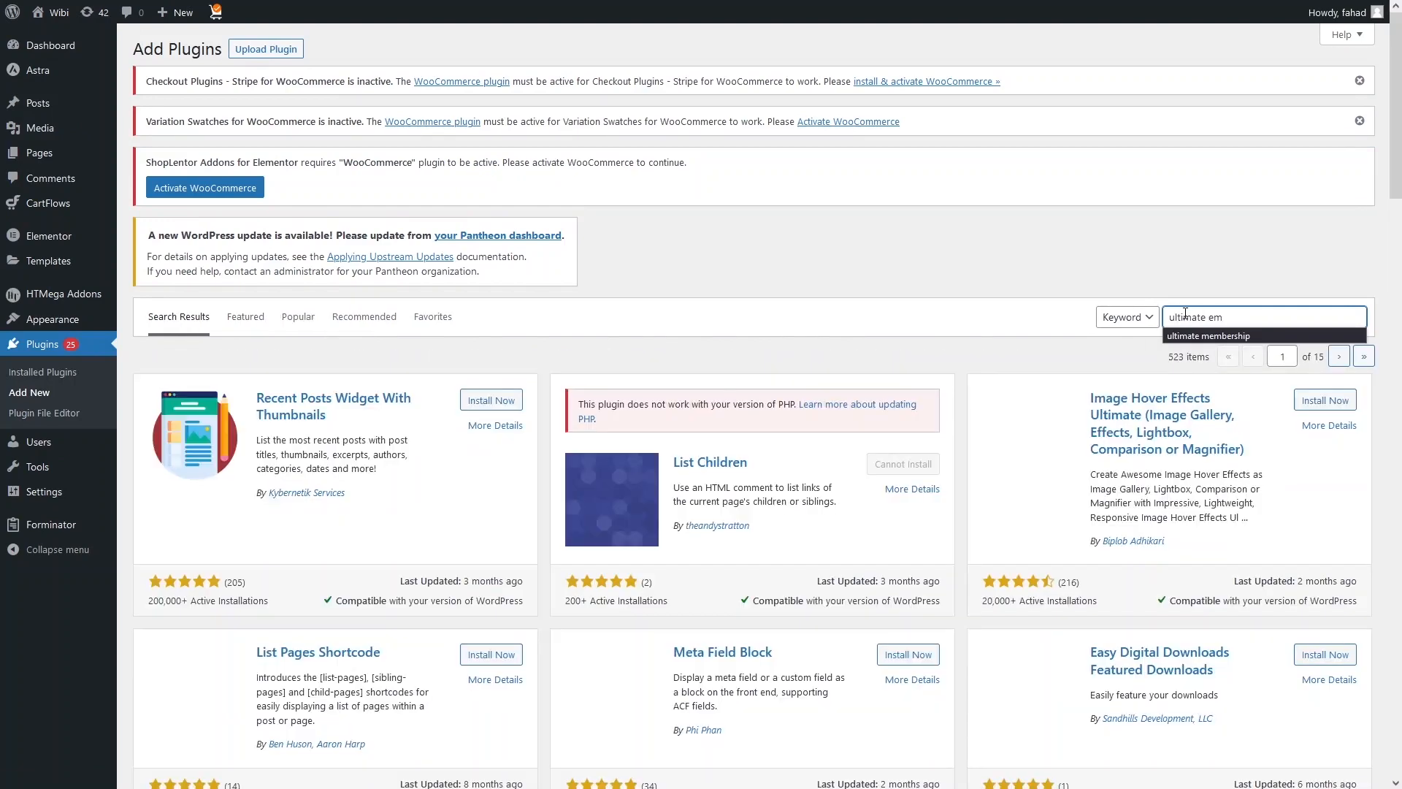
left_click(1209, 336)
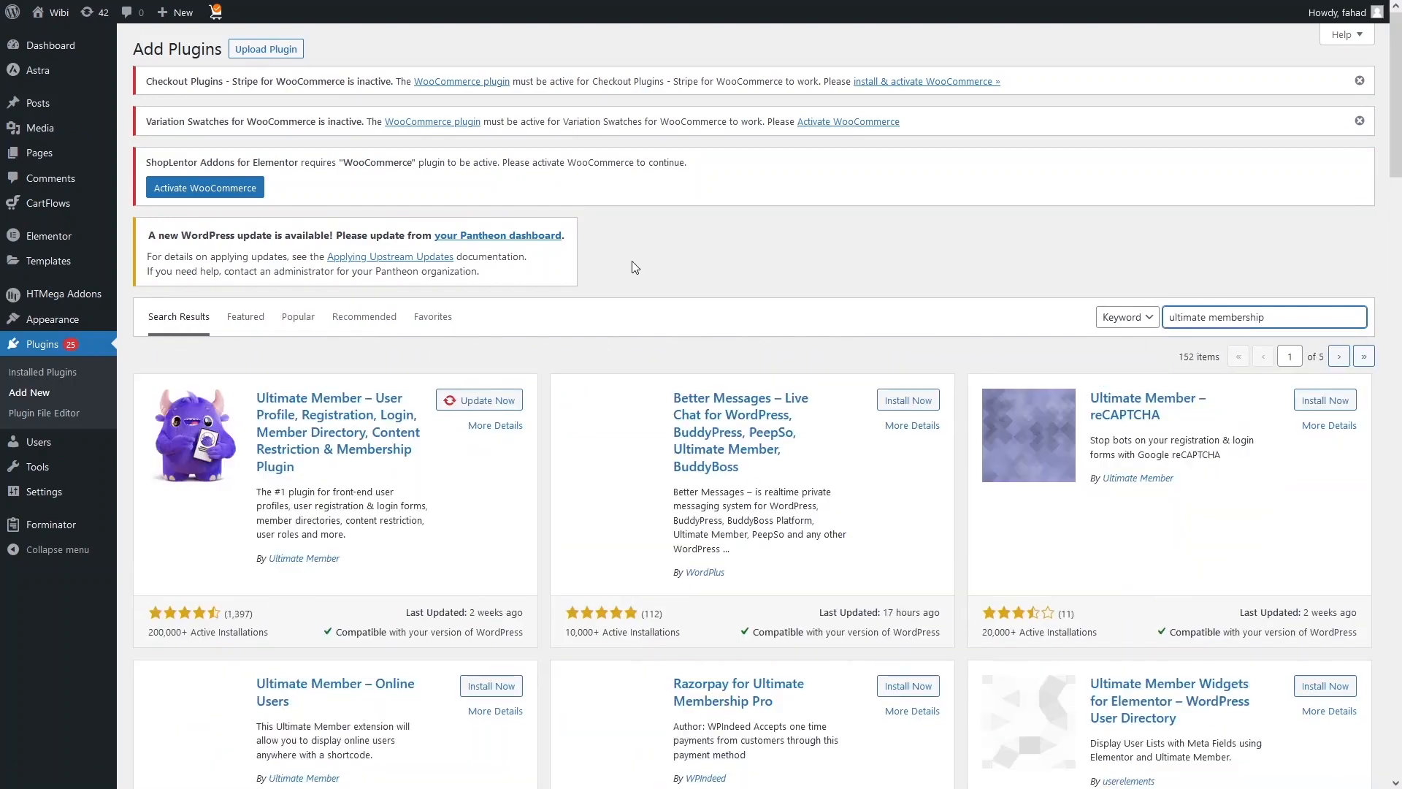
scroll(633, 261, "down", 2)
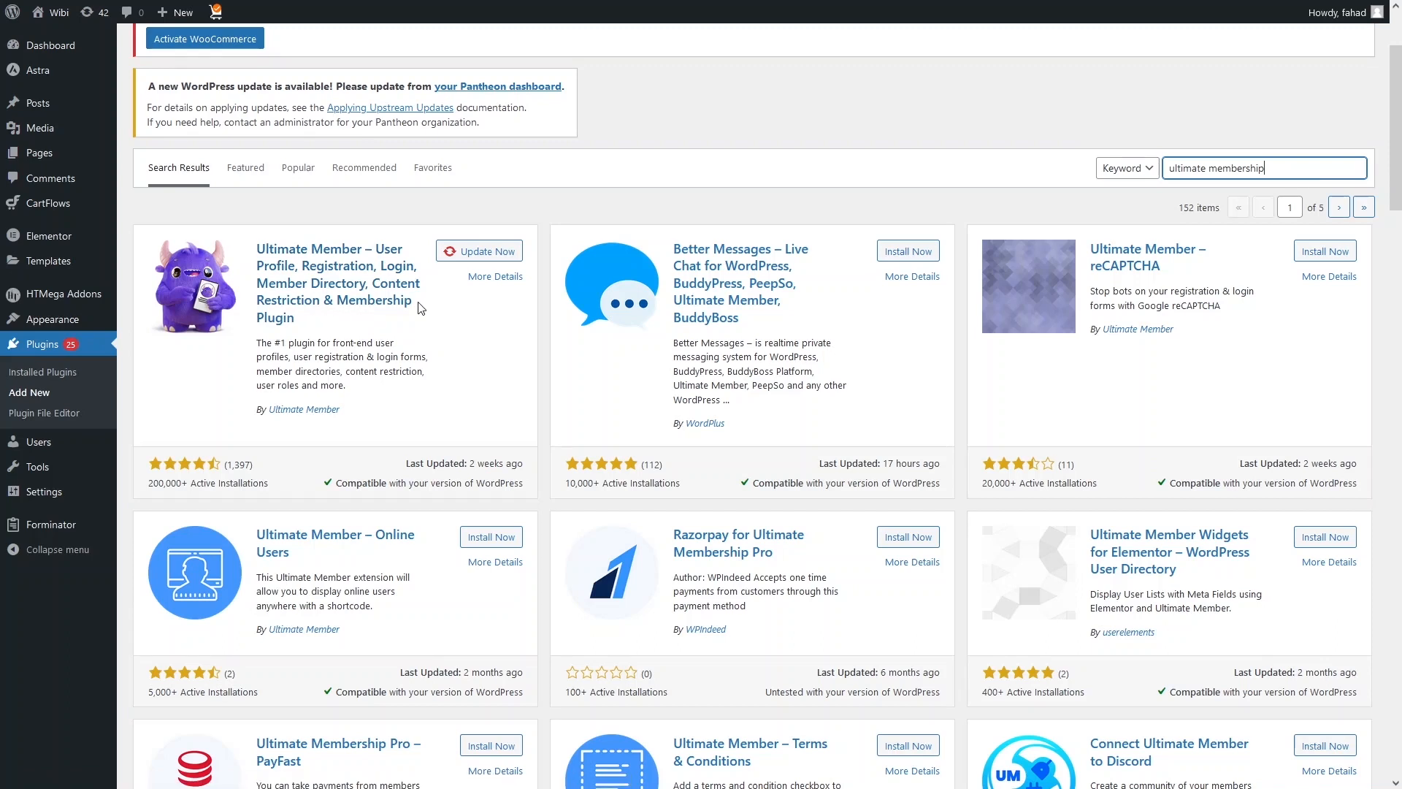
left_click(463, 255)
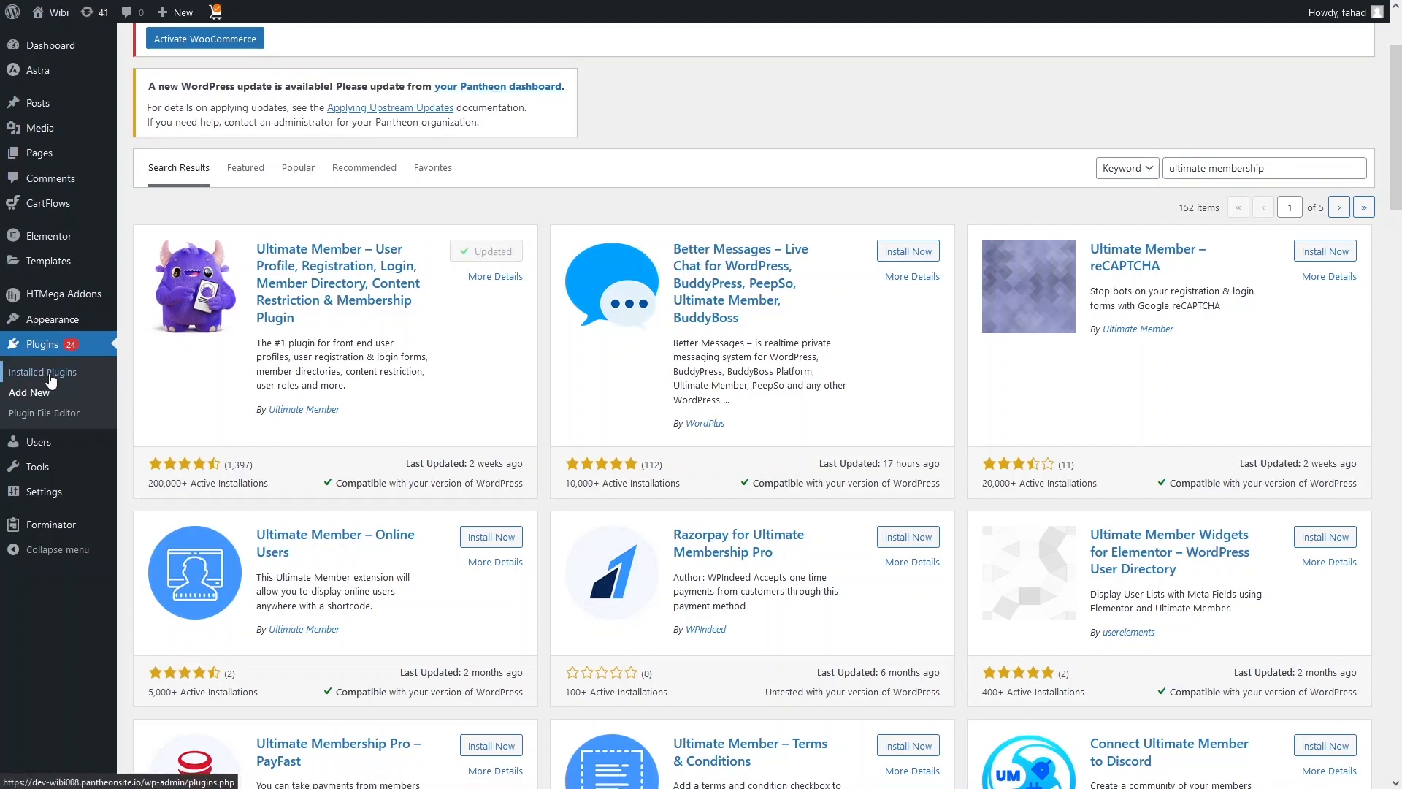
Step: Activate the Ultimate Member plugin from the list of installed plugins
left_click(50, 374)
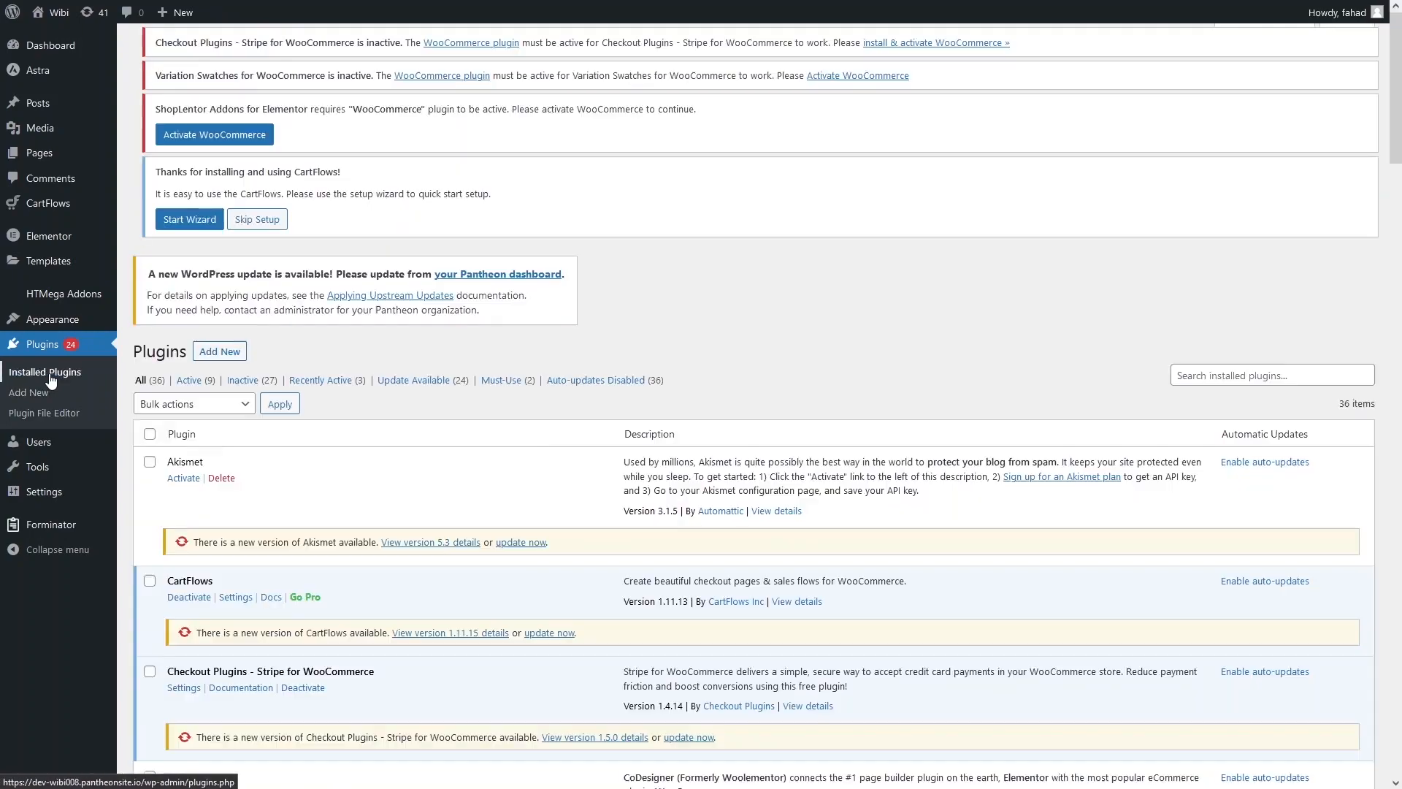
scroll(730, 342, "down", 7)
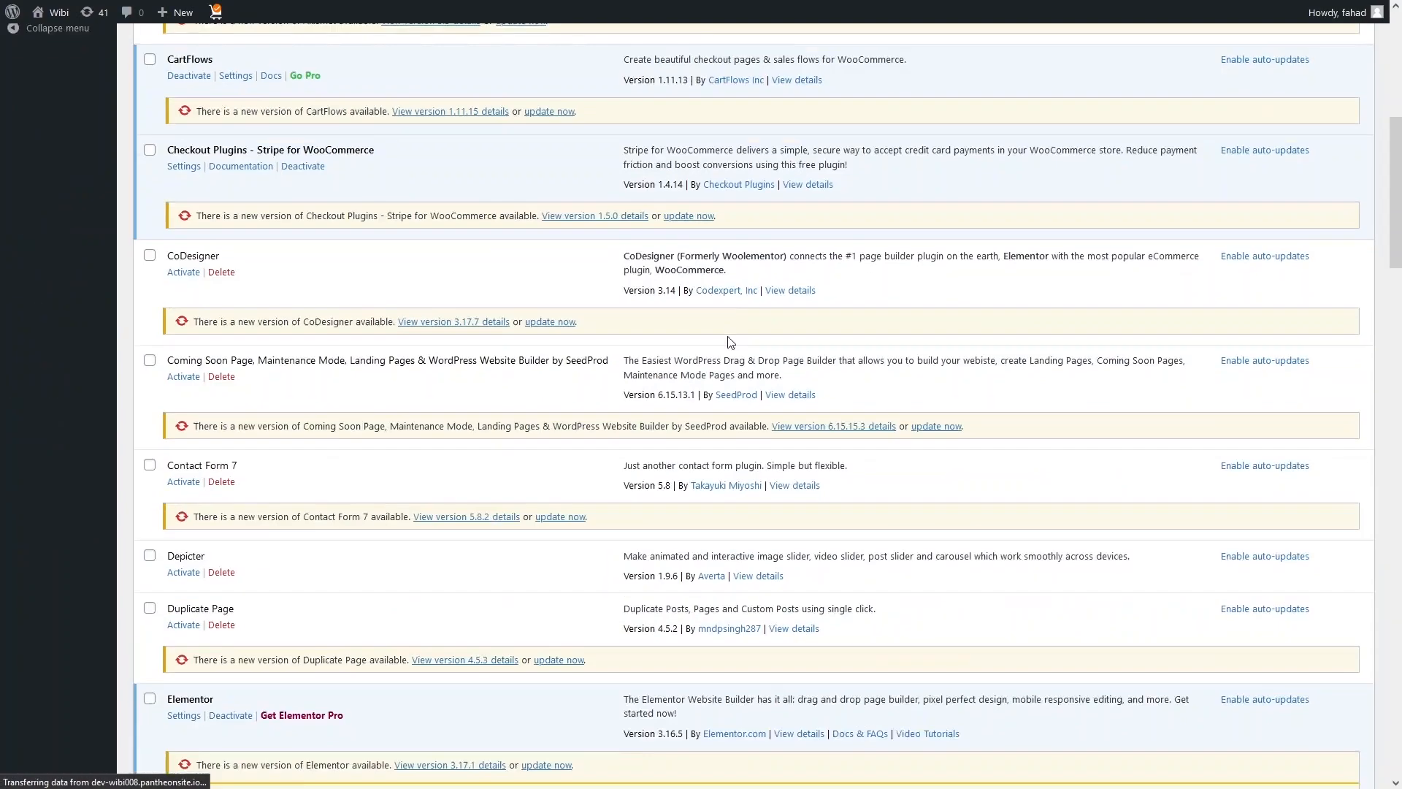
scroll(731, 342, "down", 20)
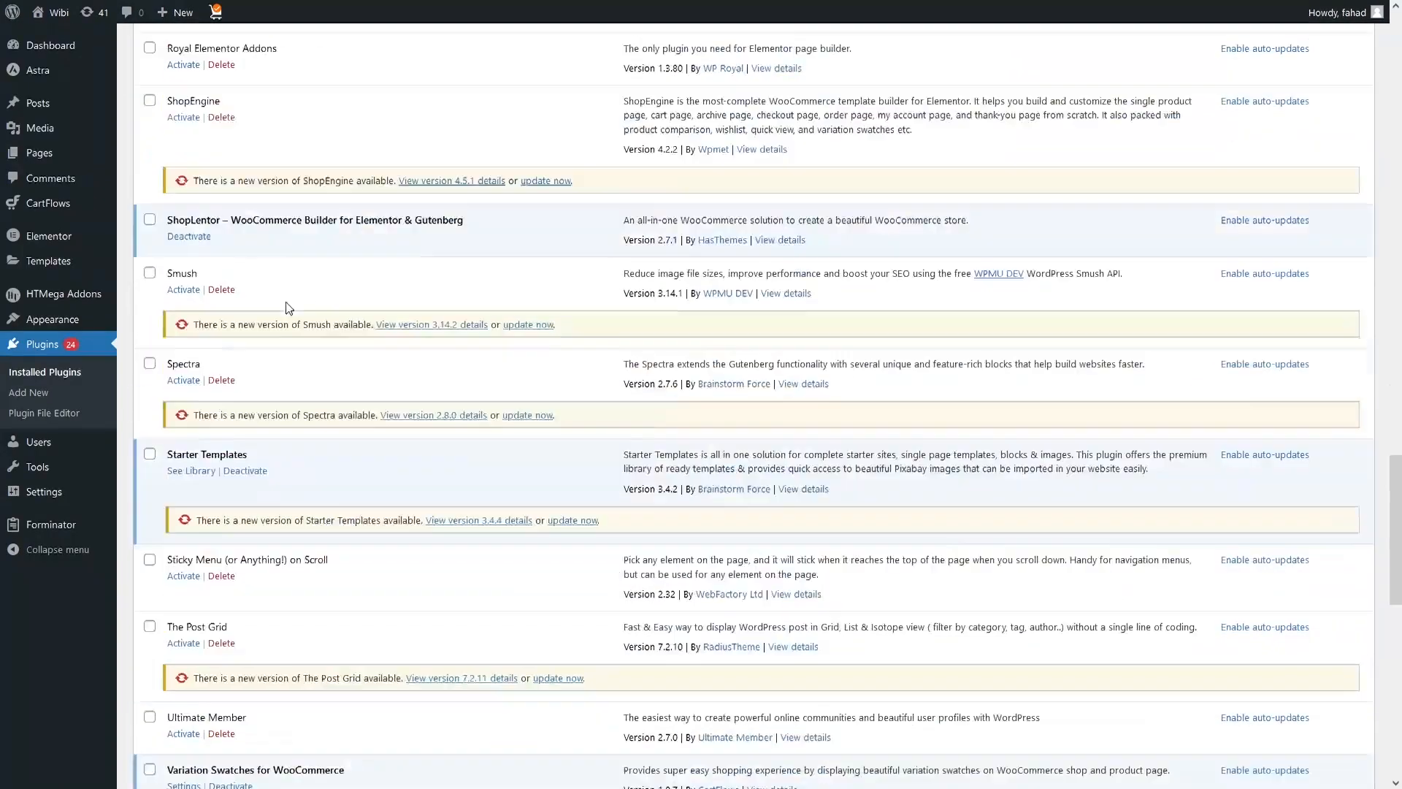
scroll(168, 422, "down", 4)
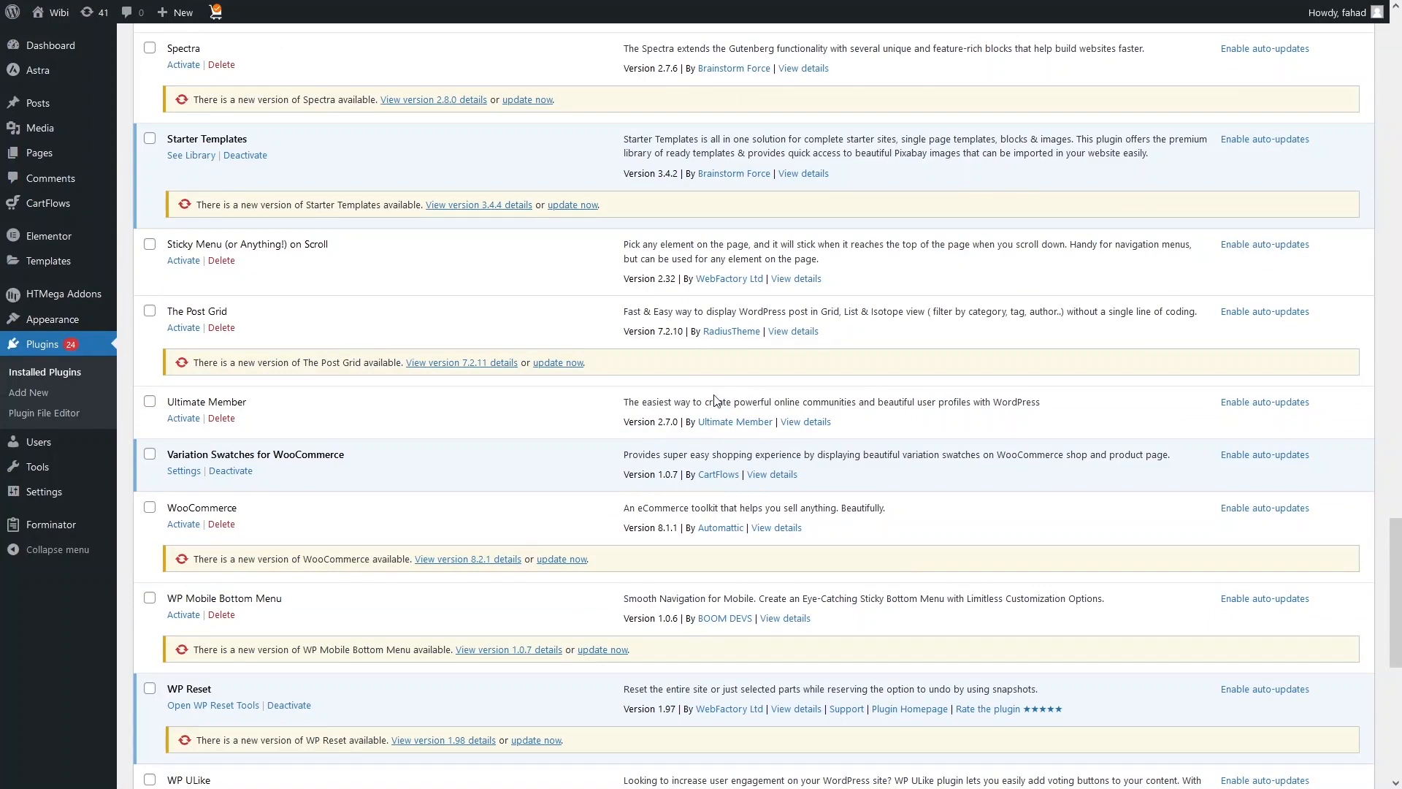
left_click(183, 419)
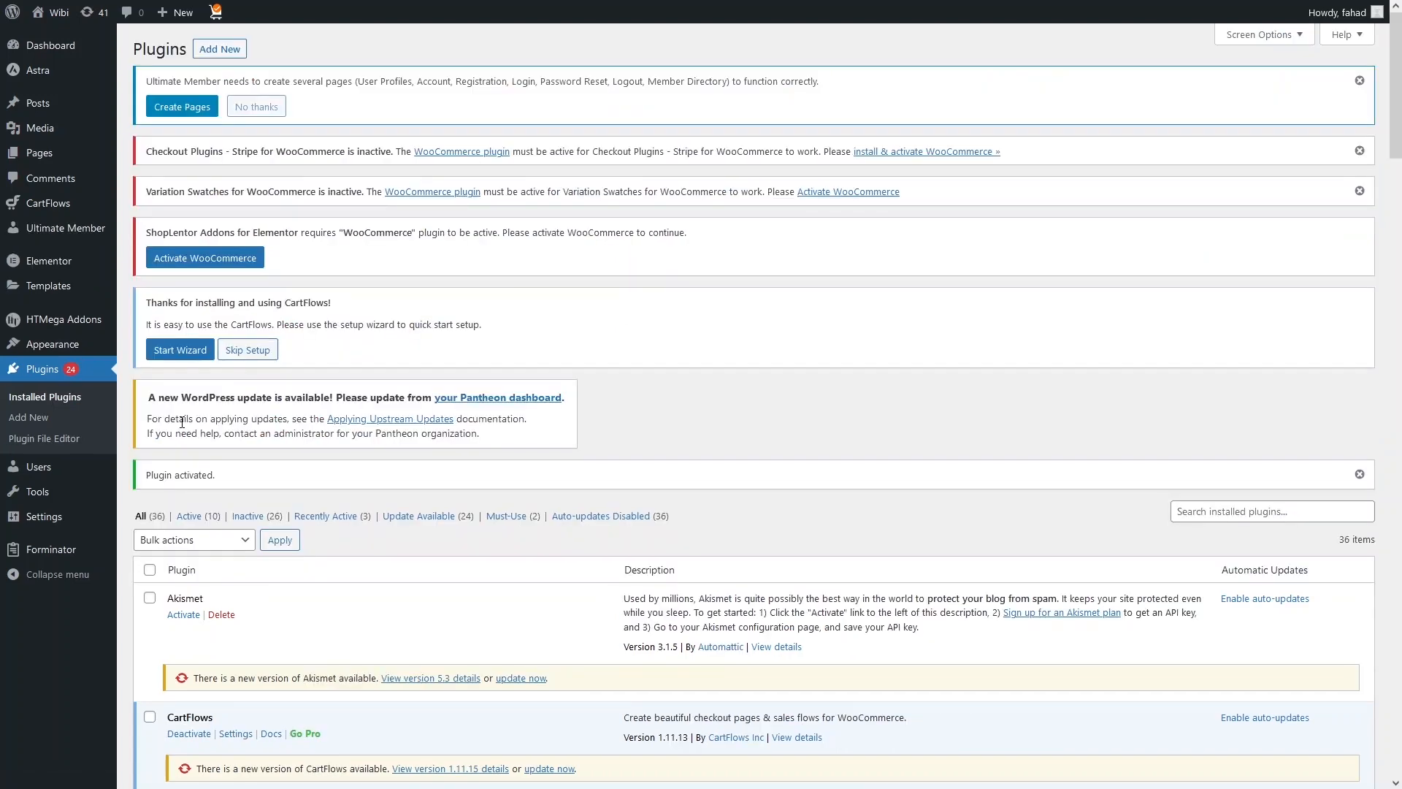
Step: Start a new form in Ultimate Member and title it "Registration Form"
mouse_move(73, 230)
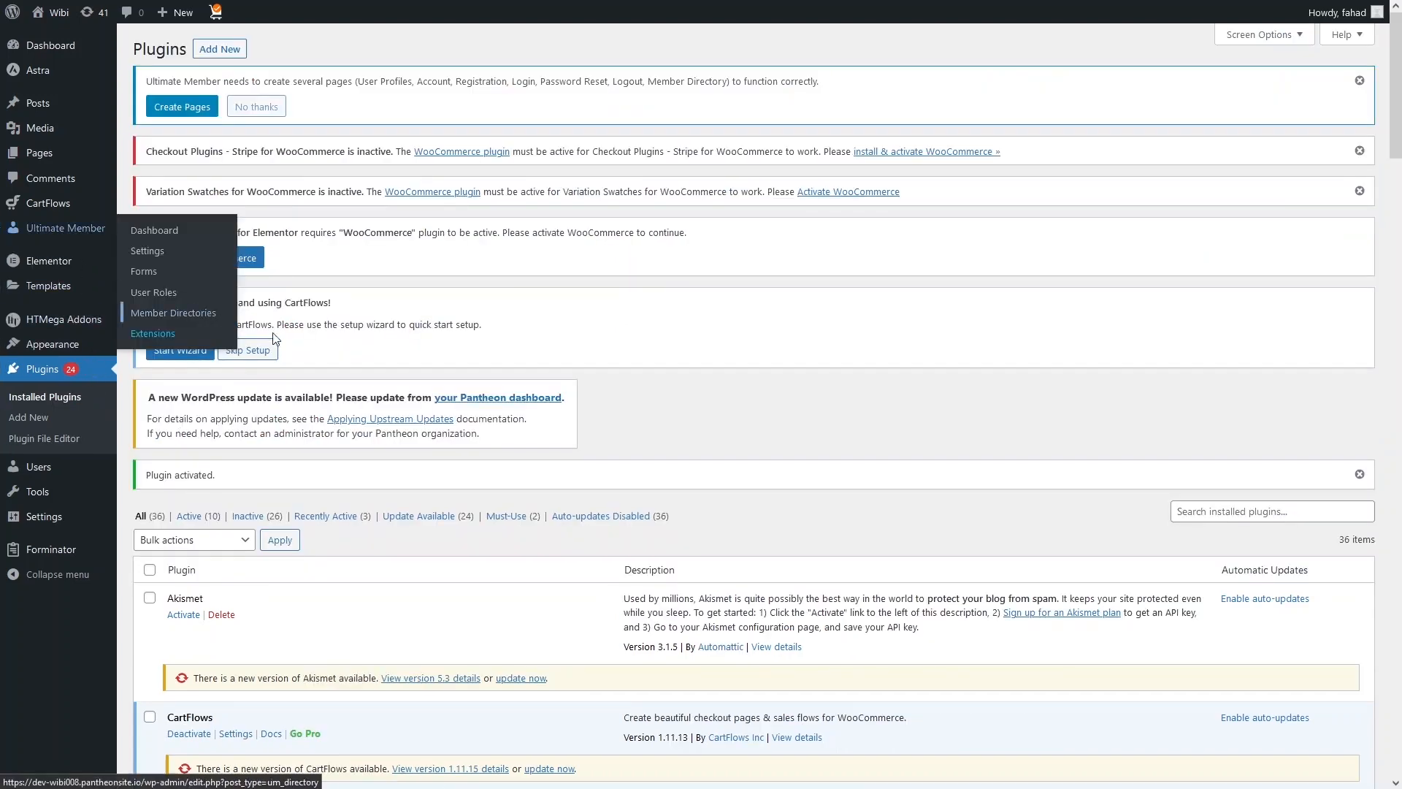
left_click(65, 230)
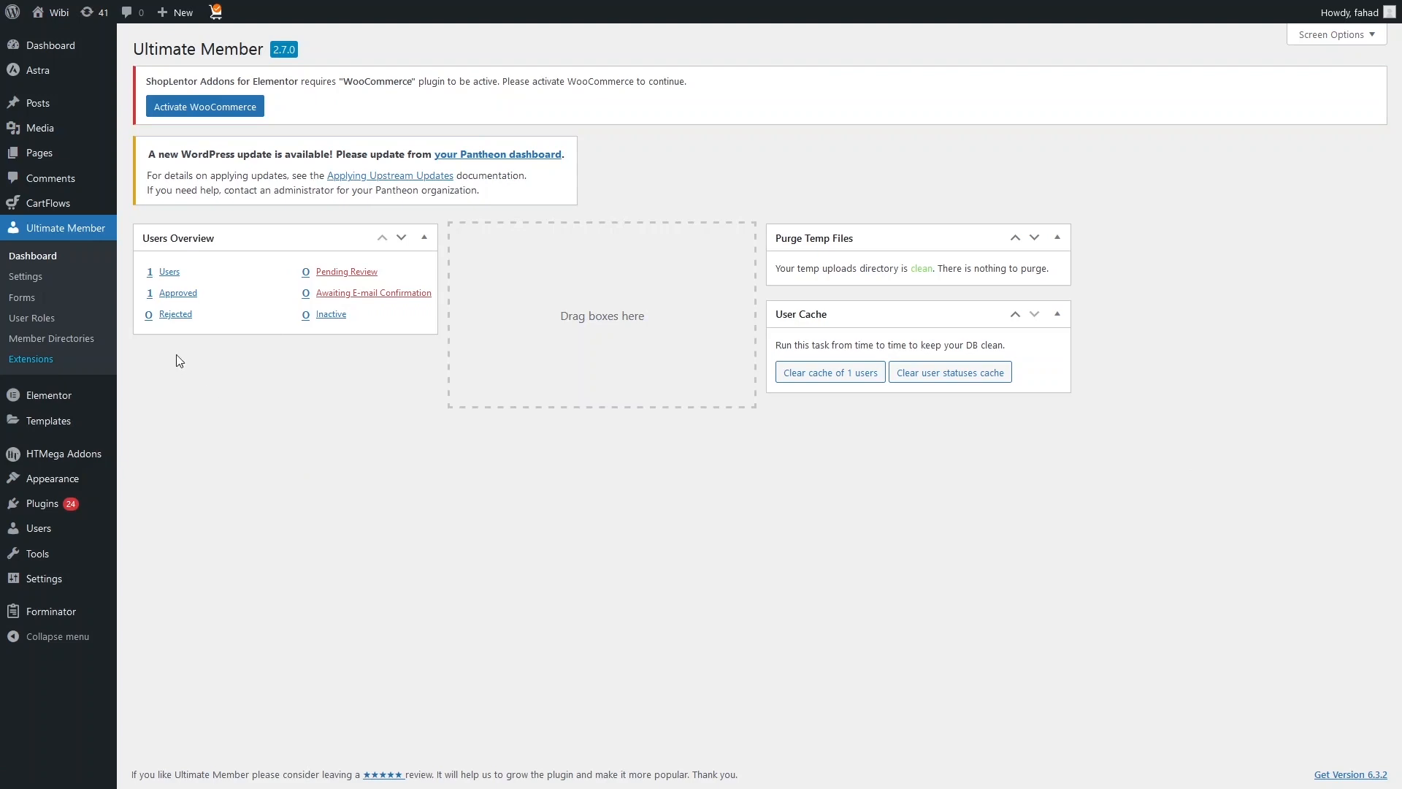
left_click(24, 297)
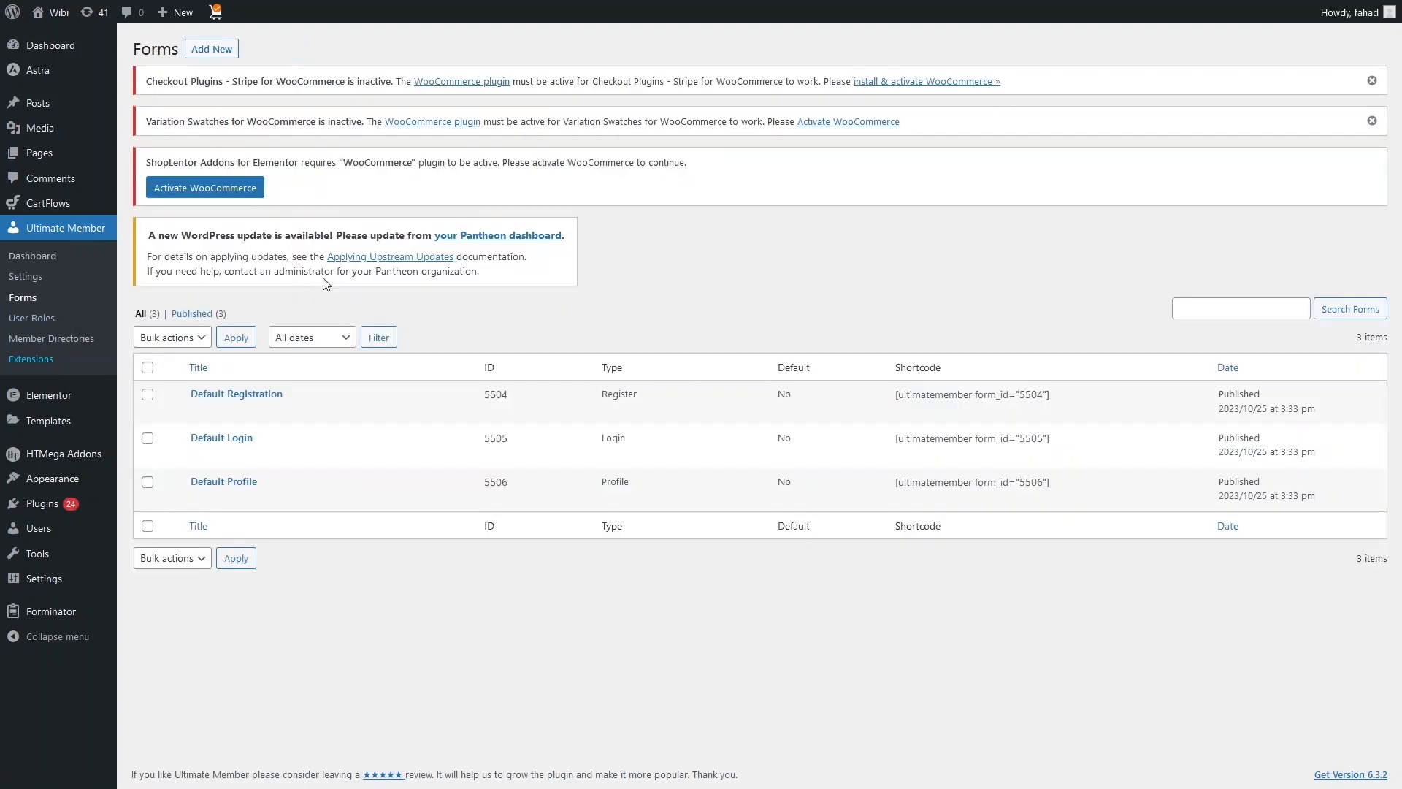
mouse_move(299, 397)
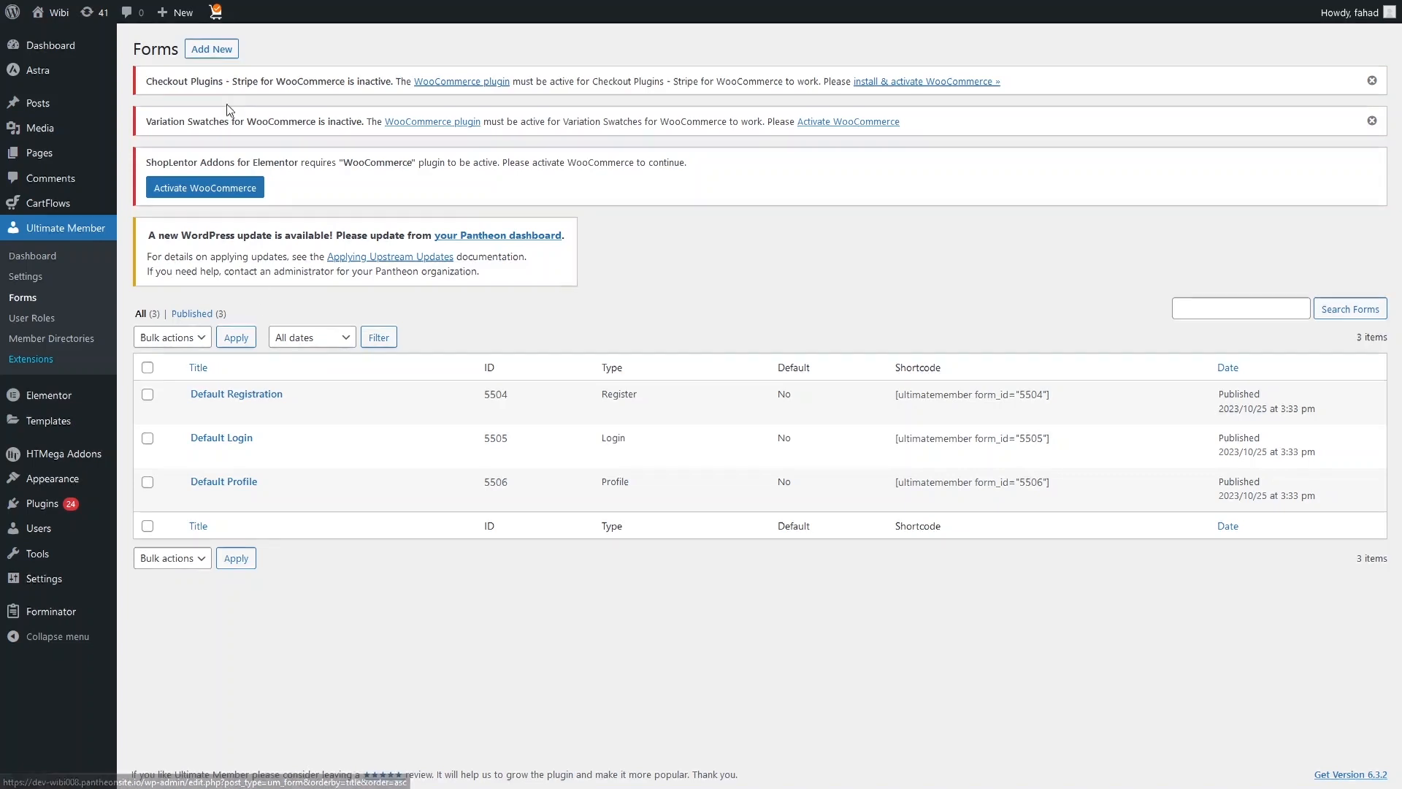
left_click(211, 54)
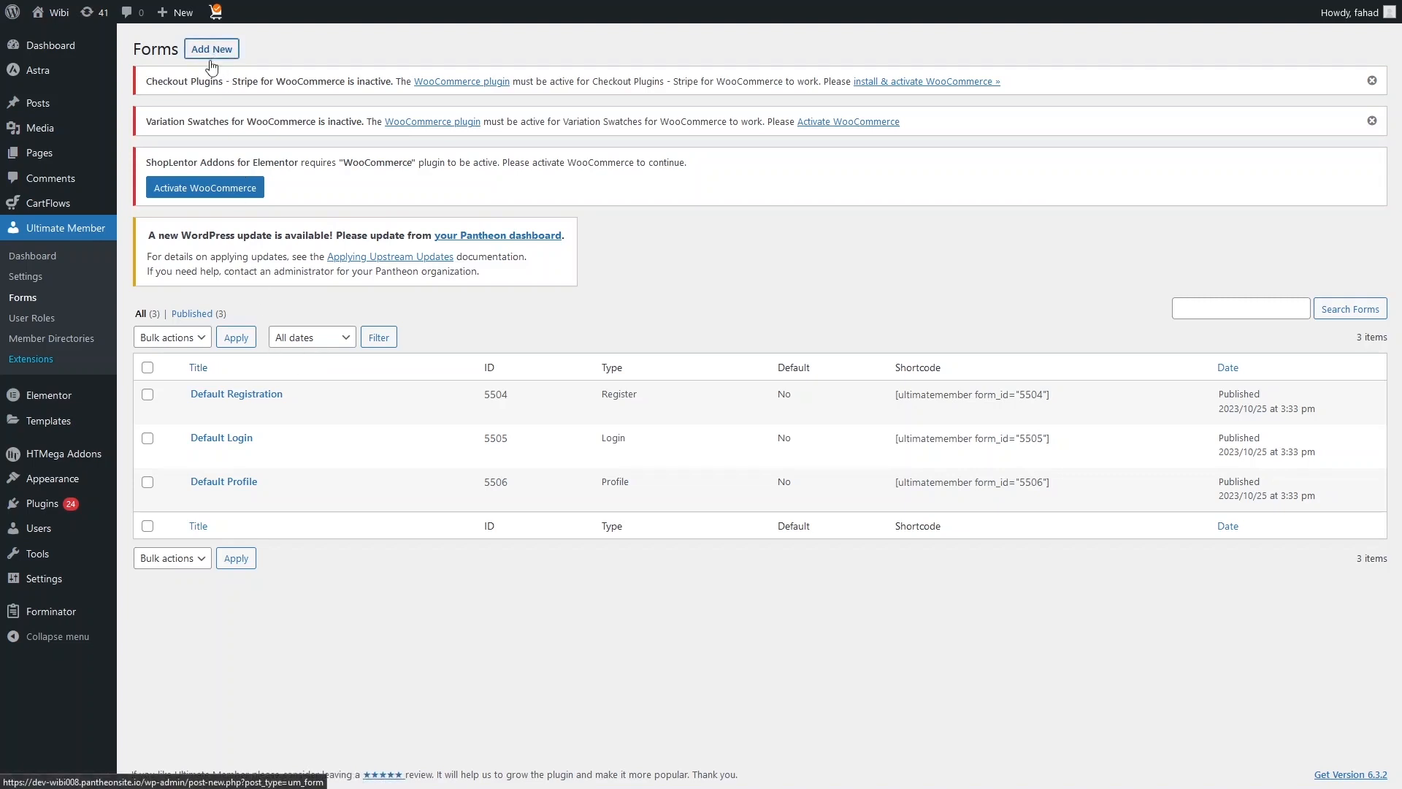
scroll(645, 249, "down", 1)
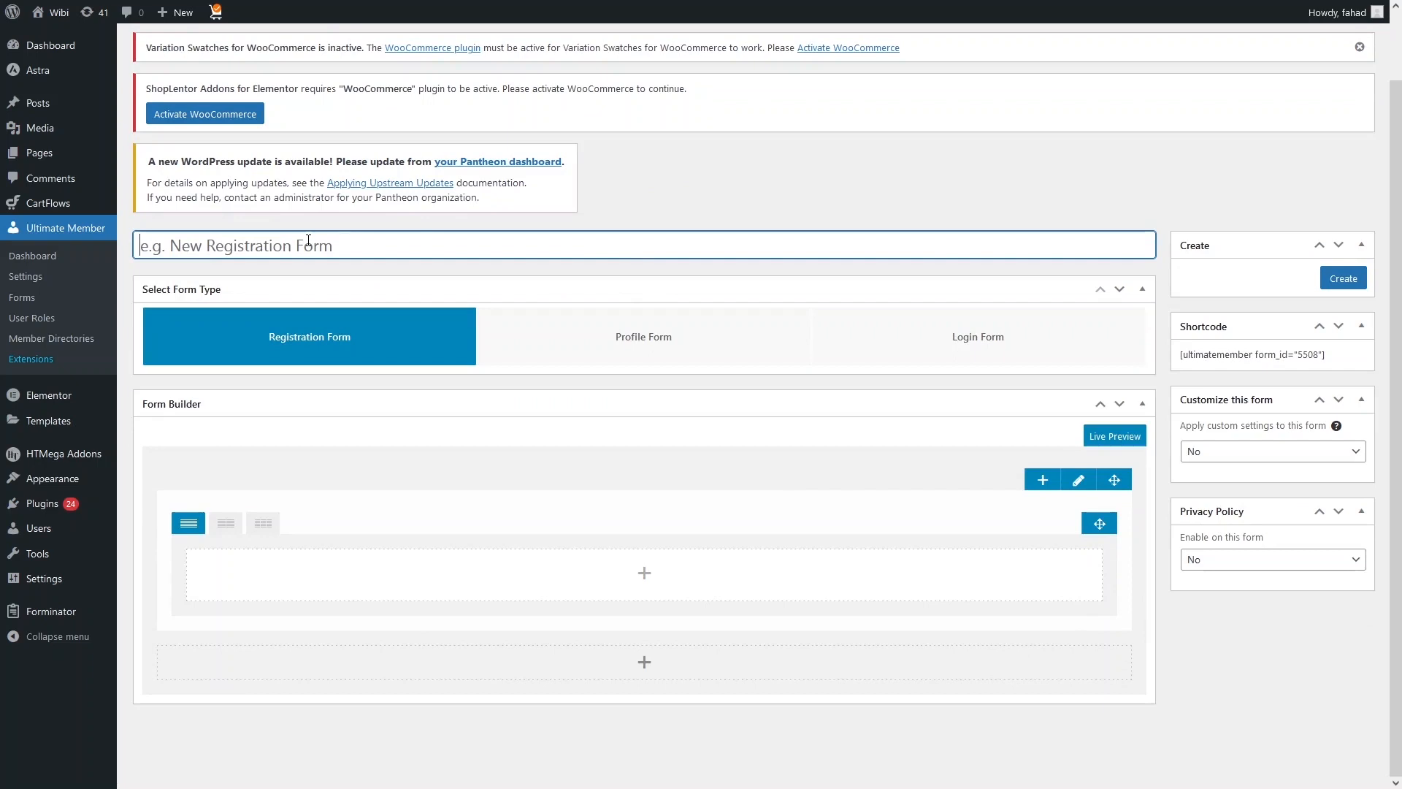
type("Regis")
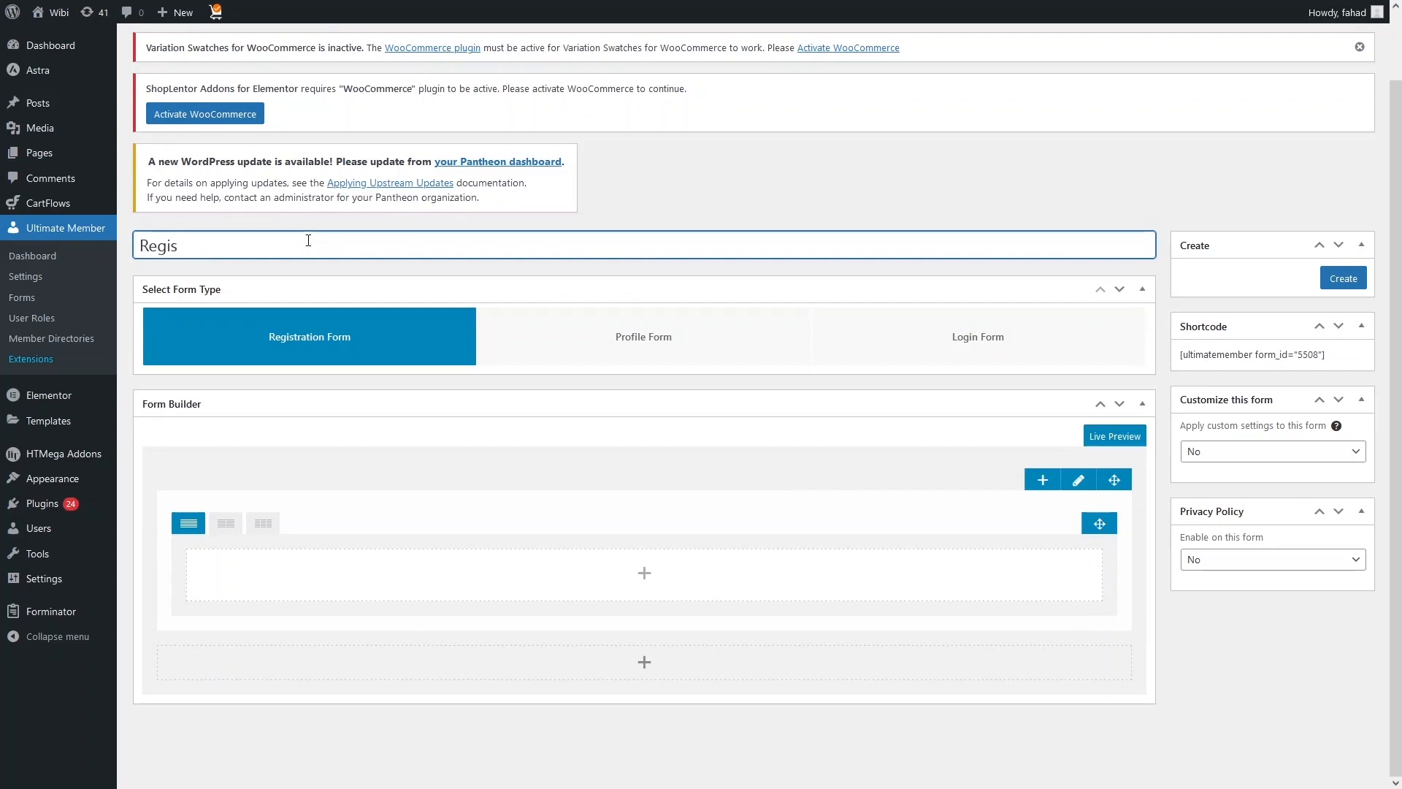
type("tration Form")
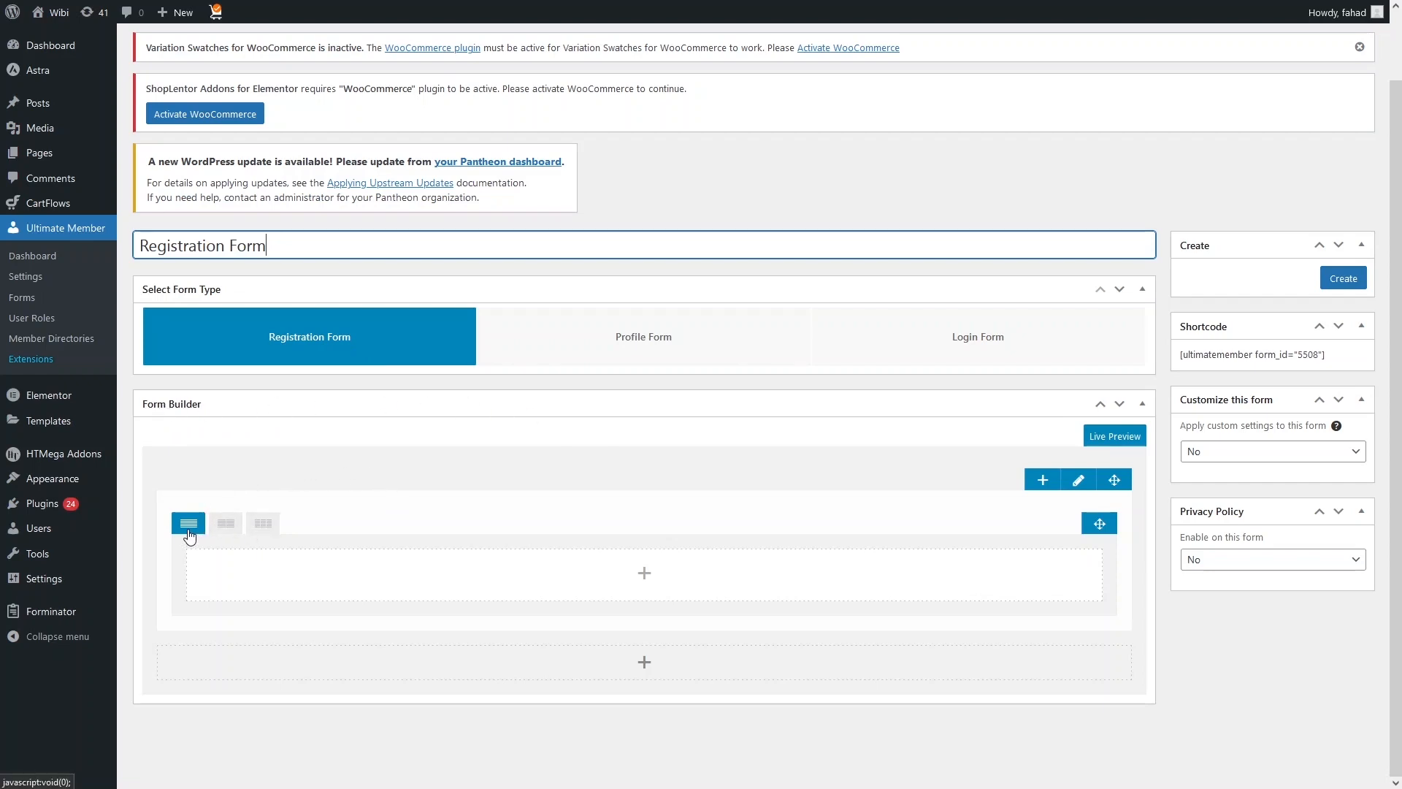
Step: Try the two-column and three-column layouts for the form row and return to the single-column layout
left_click(224, 524)
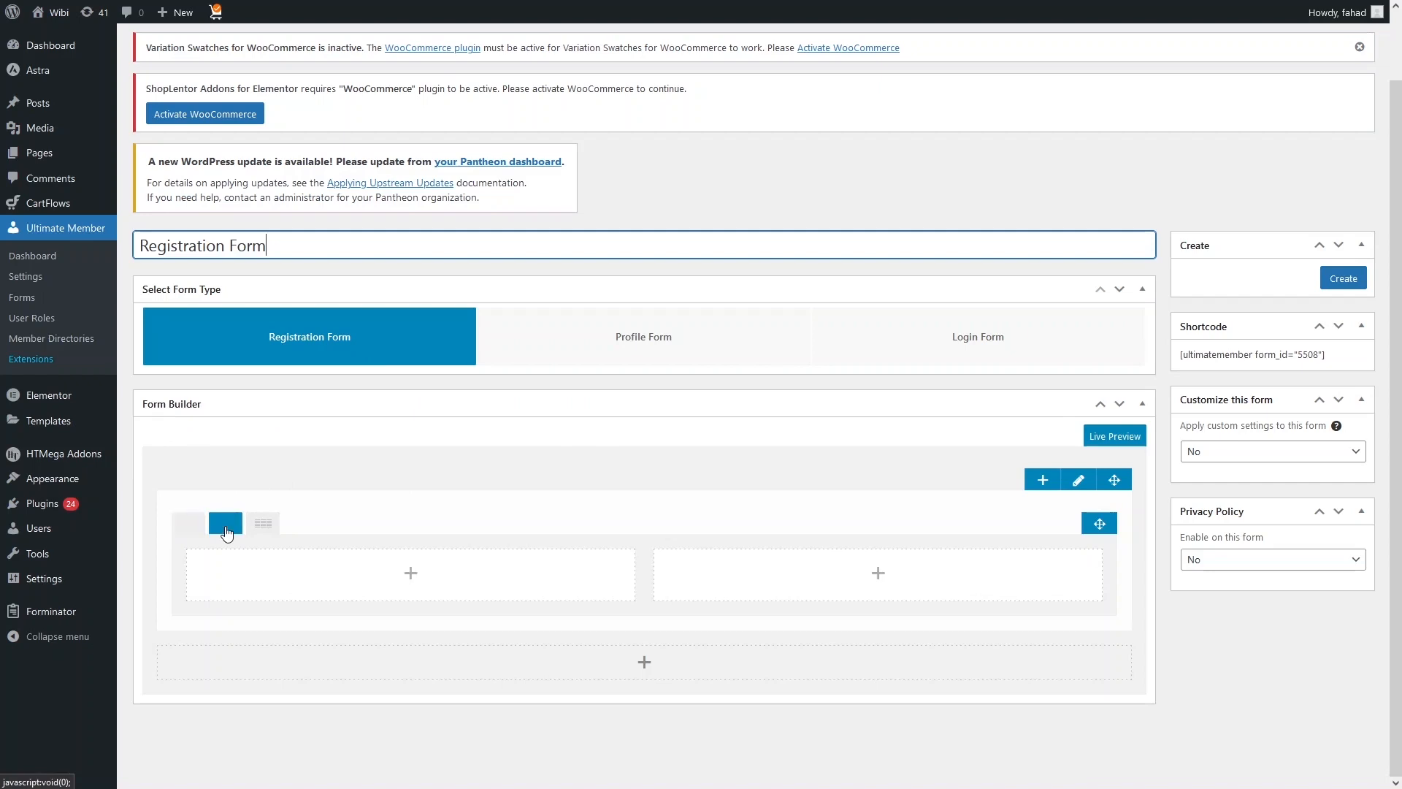
left_click(263, 524)
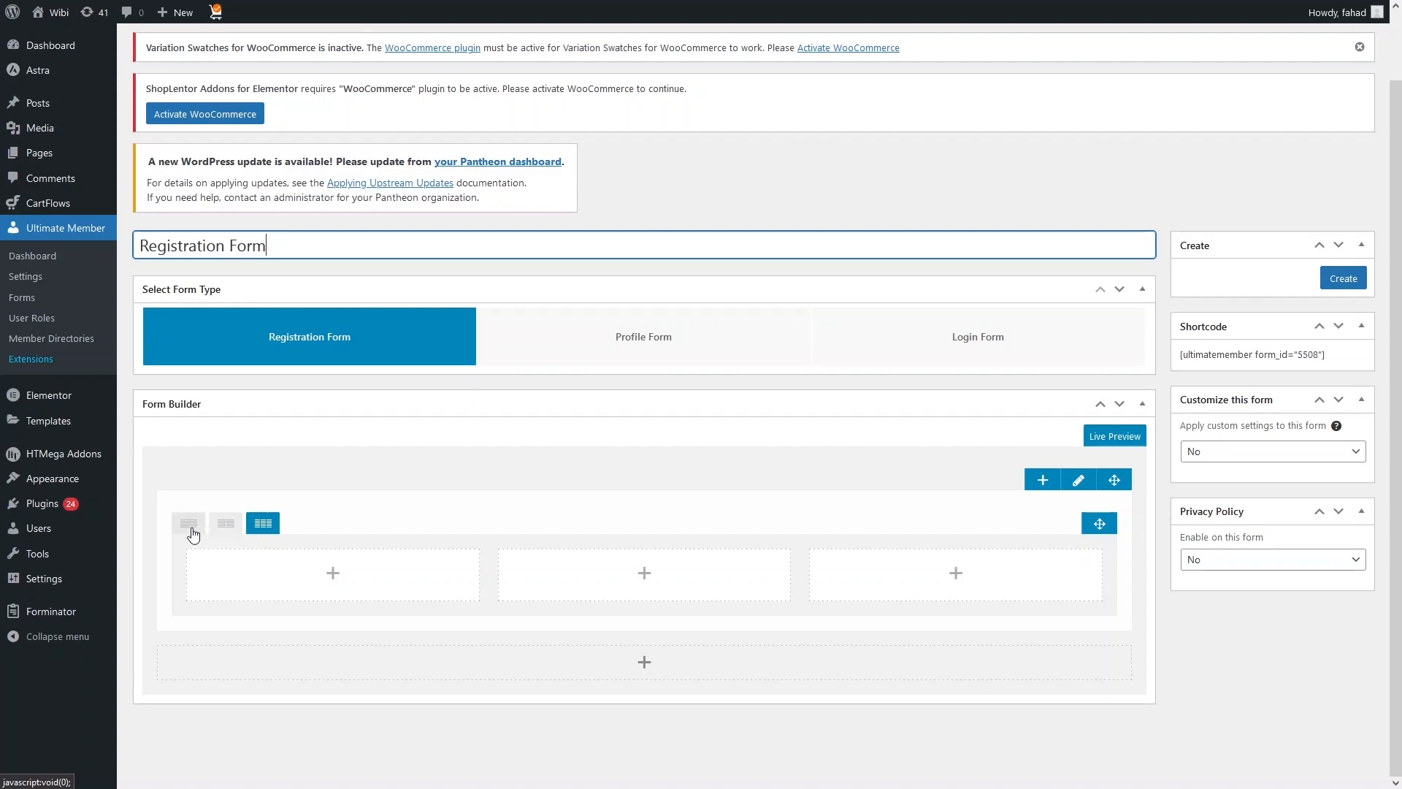
left_click(190, 527)
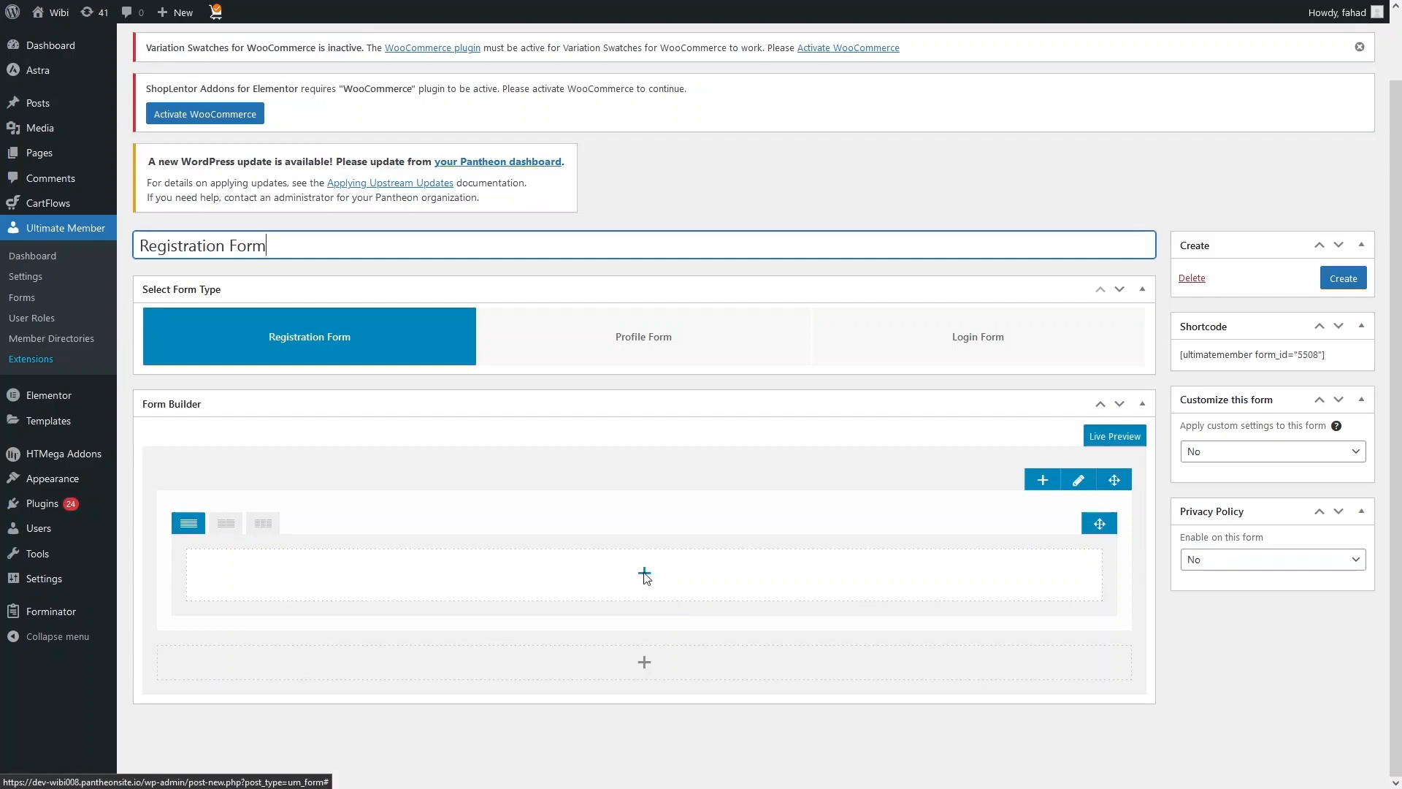
Step: Add the predefined Username, Password and E-mail Address fields to the form row
left_click(644, 574)
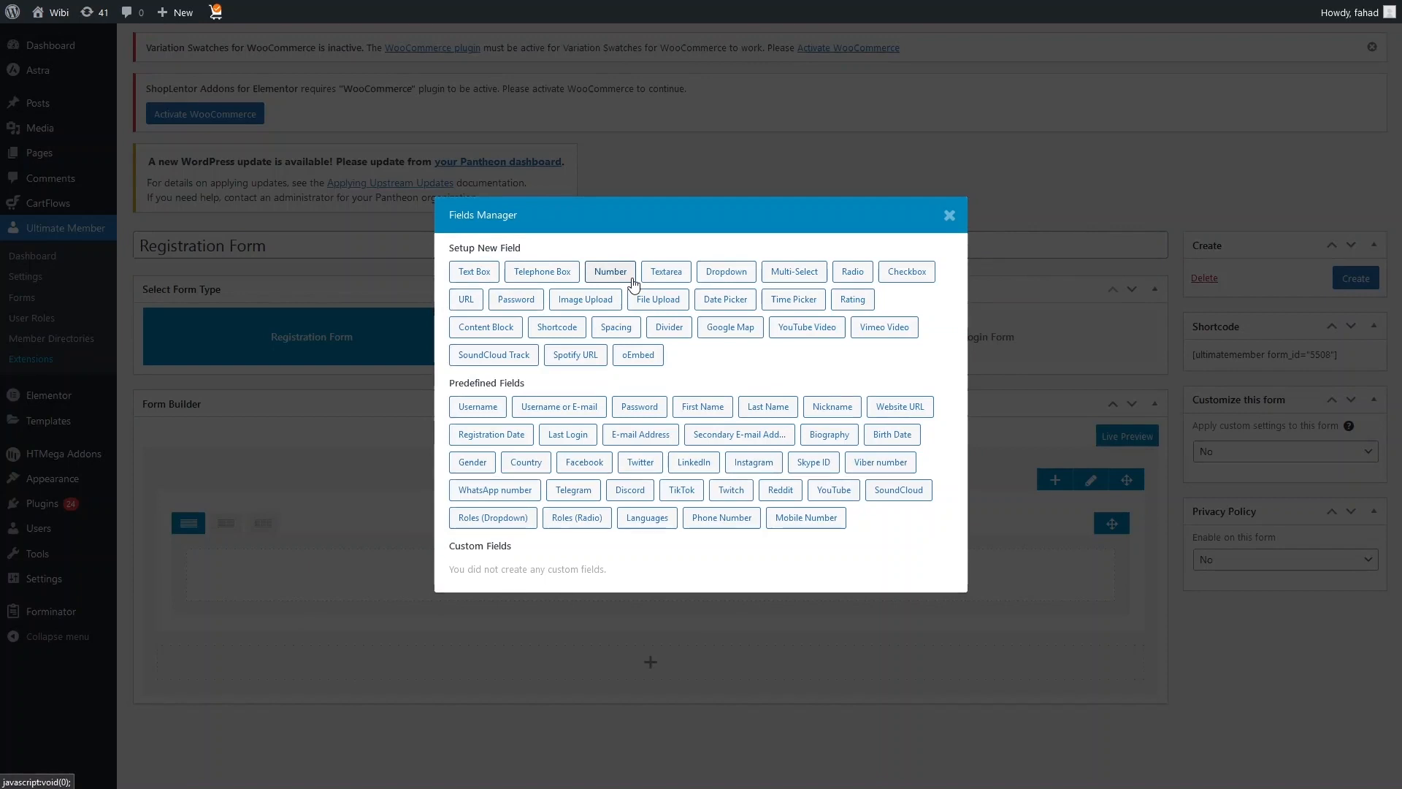
left_click(477, 413)
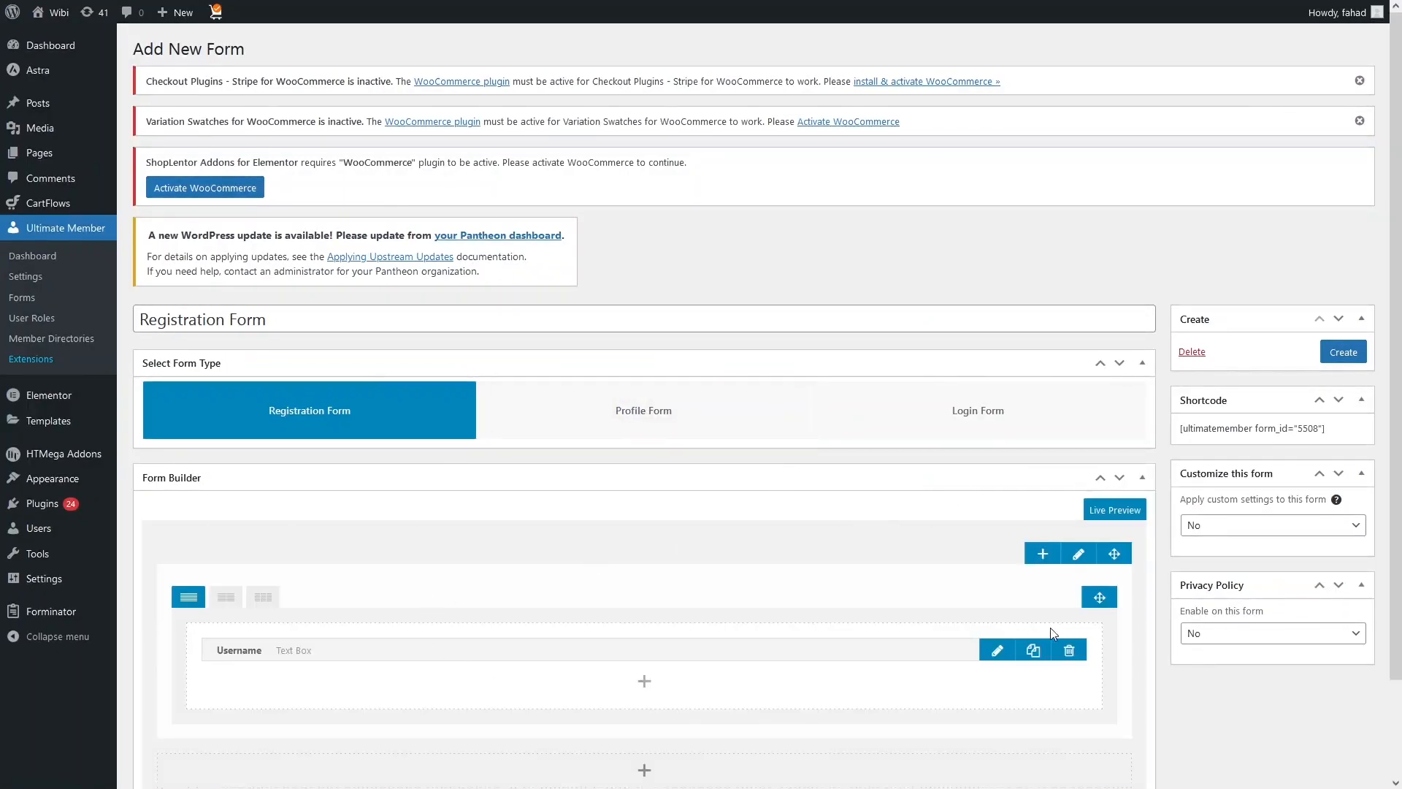
left_click(643, 681)
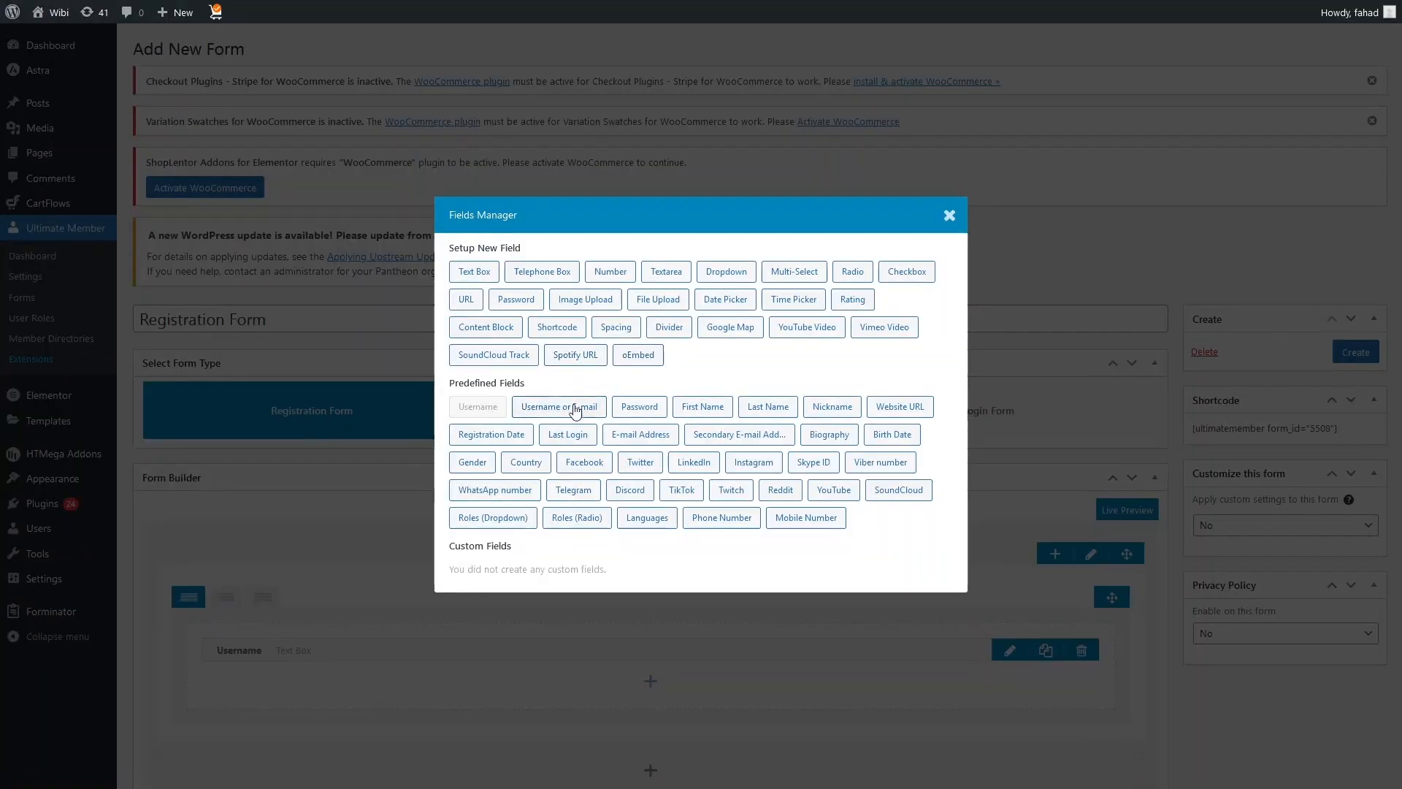
left_click(639, 406)
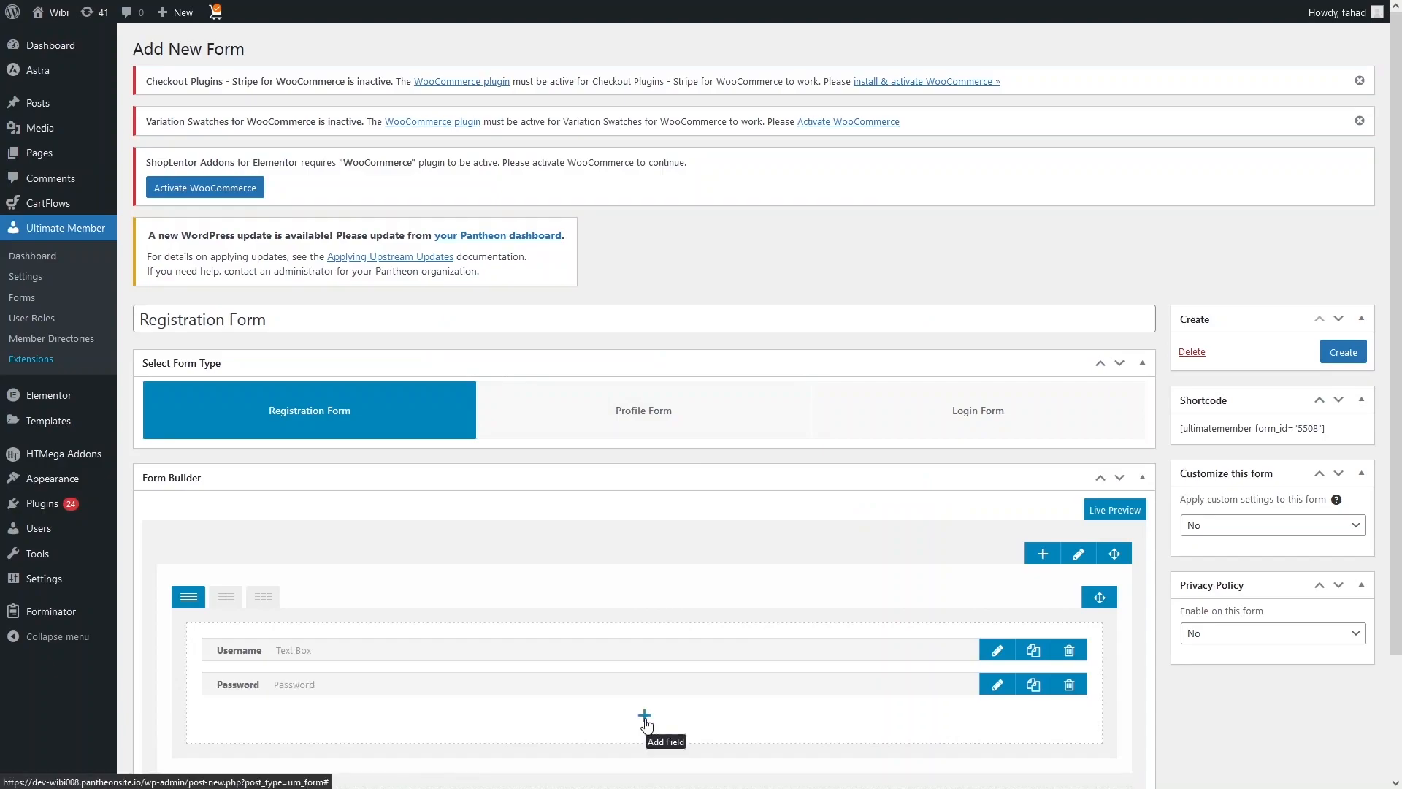
left_click(645, 721)
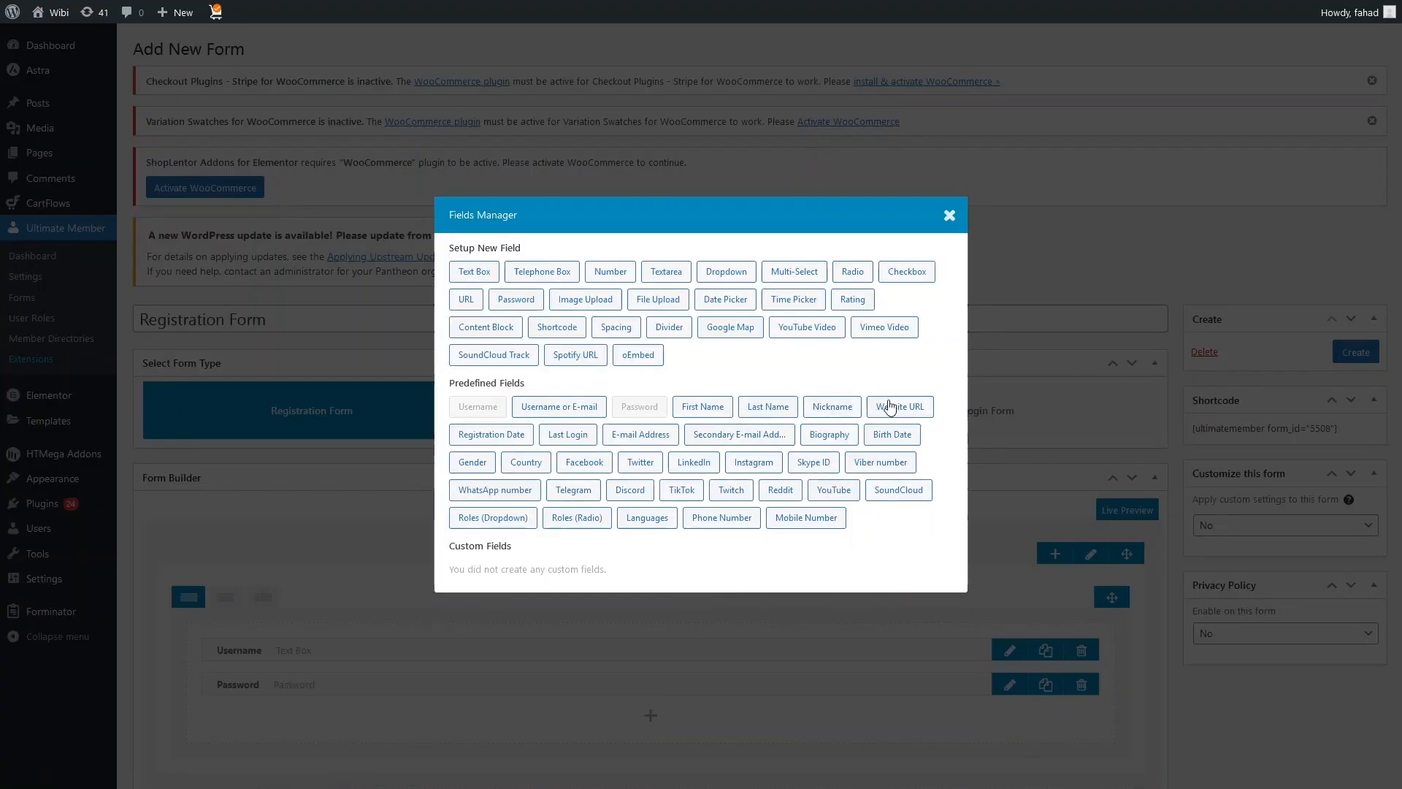
left_click(633, 442)
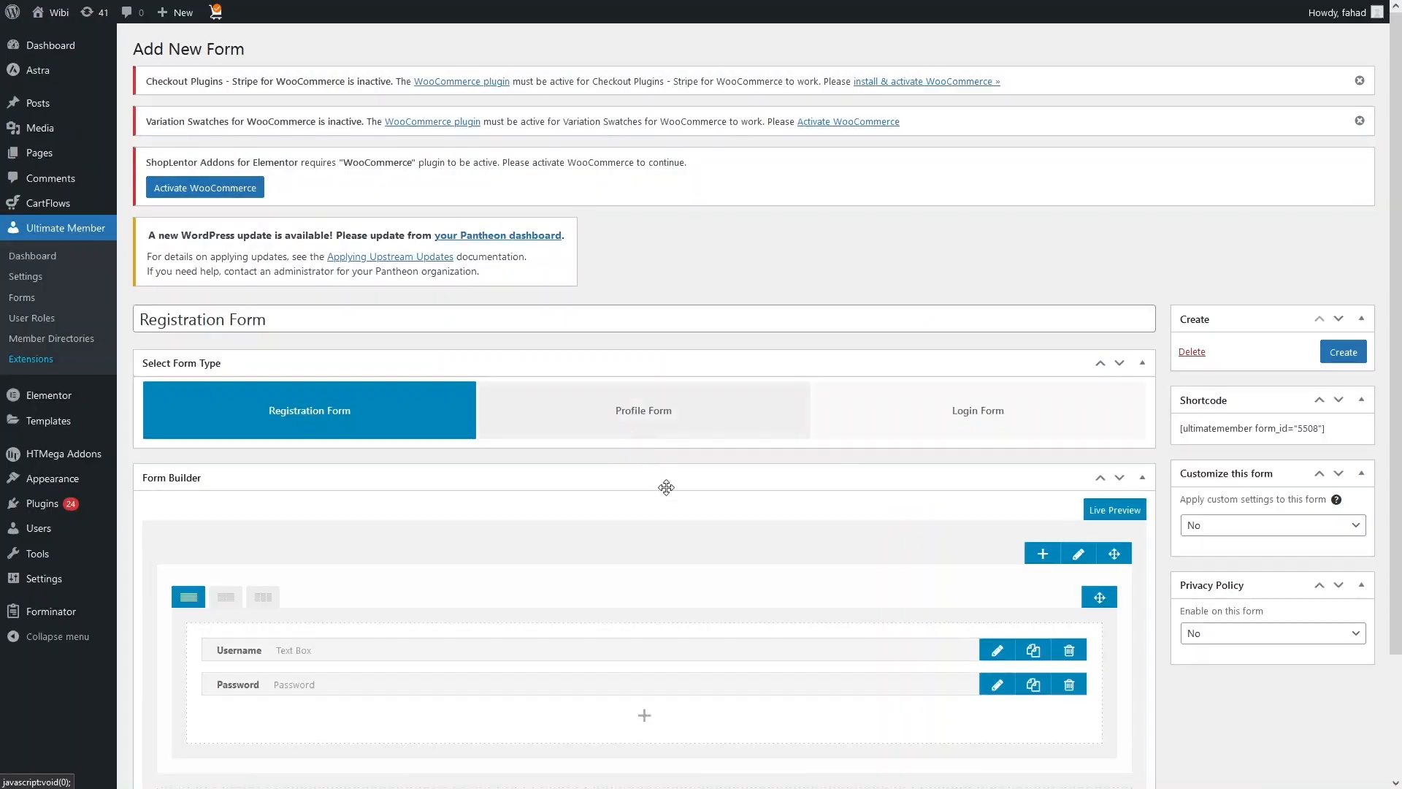
Step: Add the predefined Country and Mobile Number fields below the E-mail Address field
scroll(640, 603, "down", 2)
left_click(642, 602)
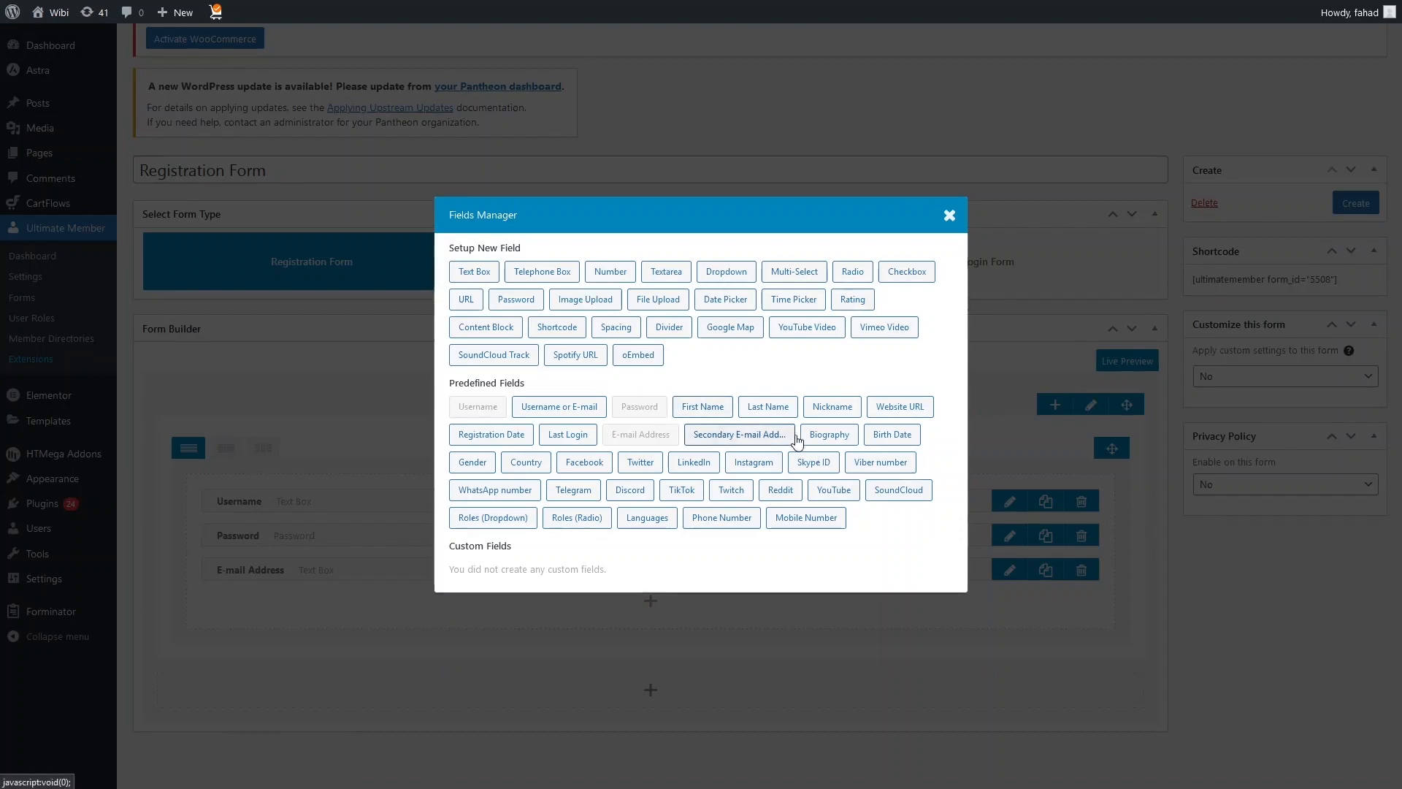
left_click(529, 464)
scroll(598, 526, "down", 1)
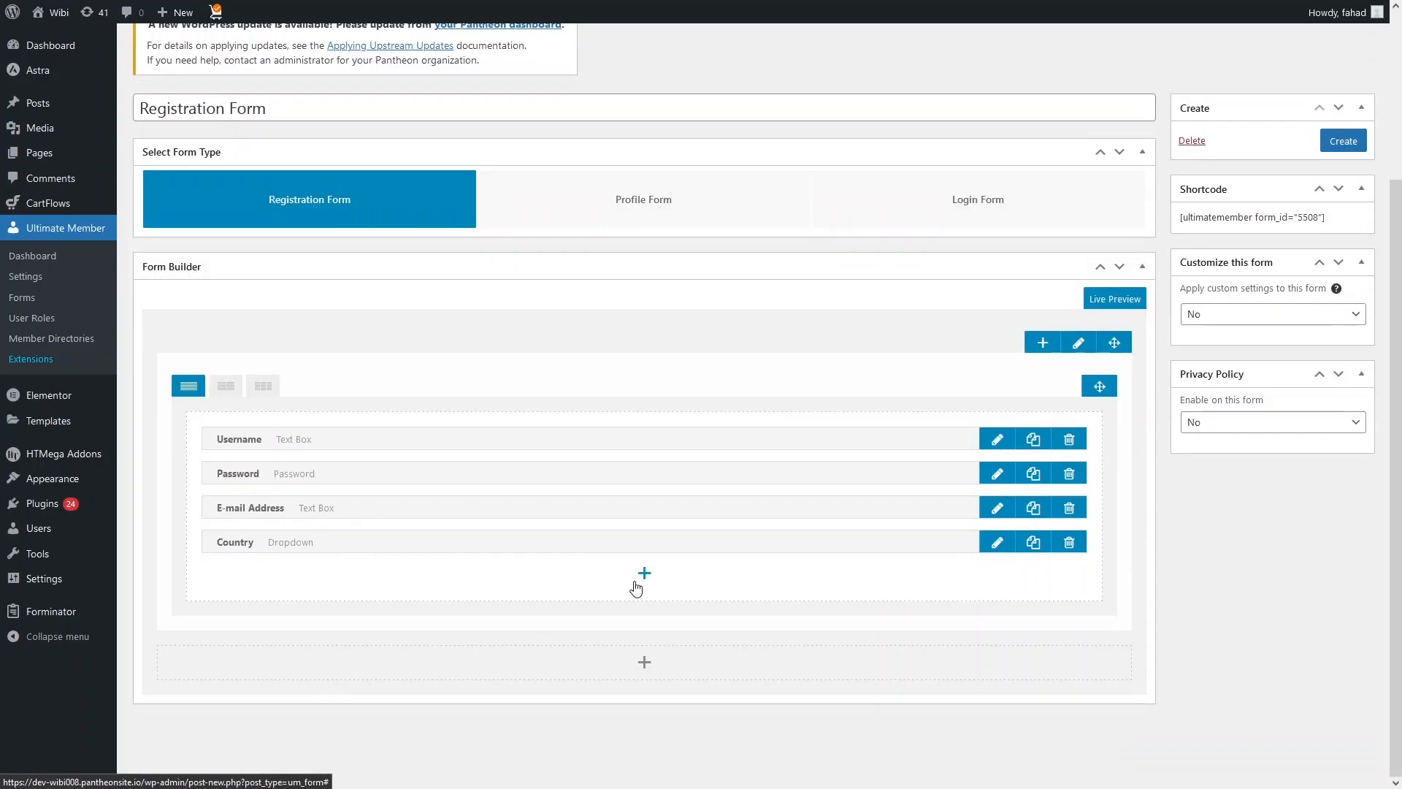
left_click(641, 574)
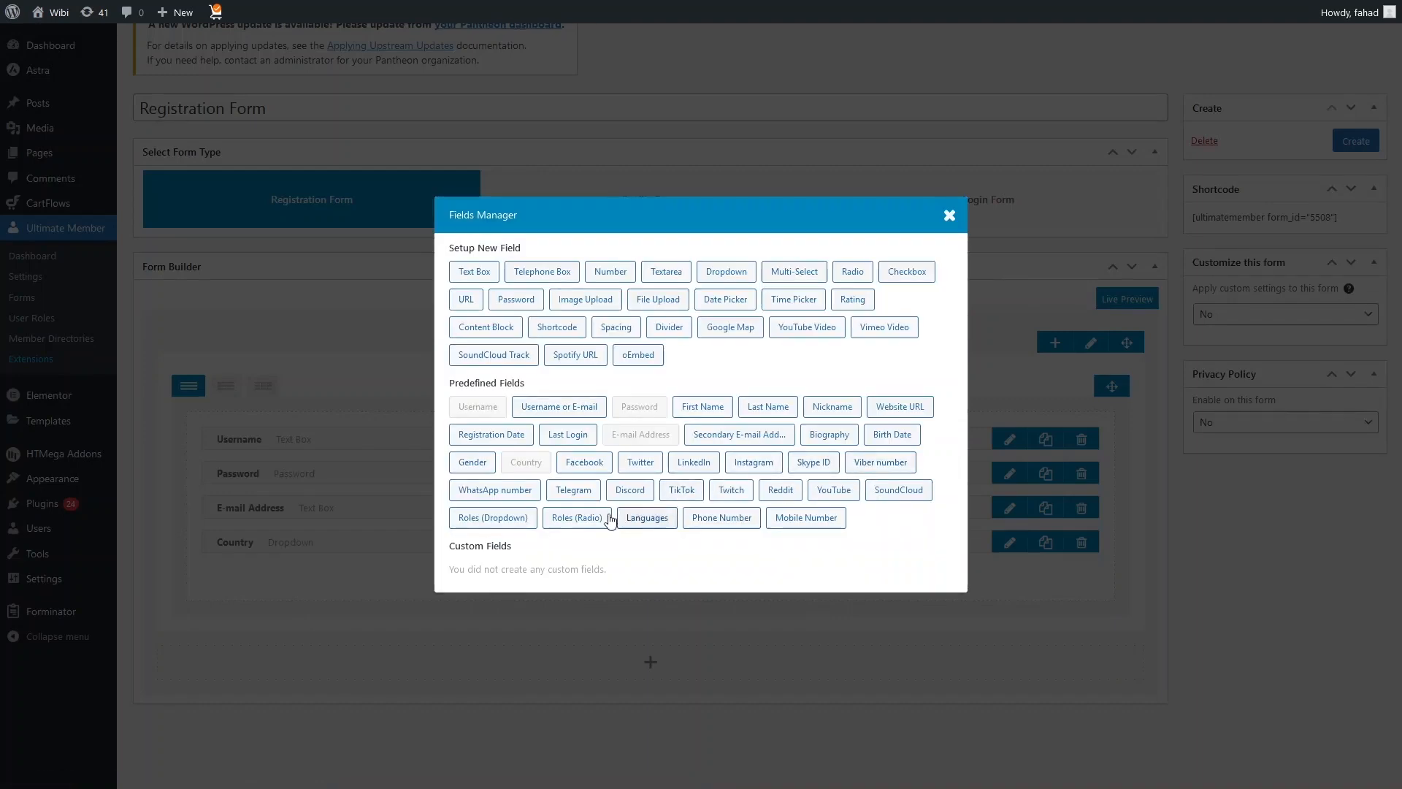
left_click(806, 520)
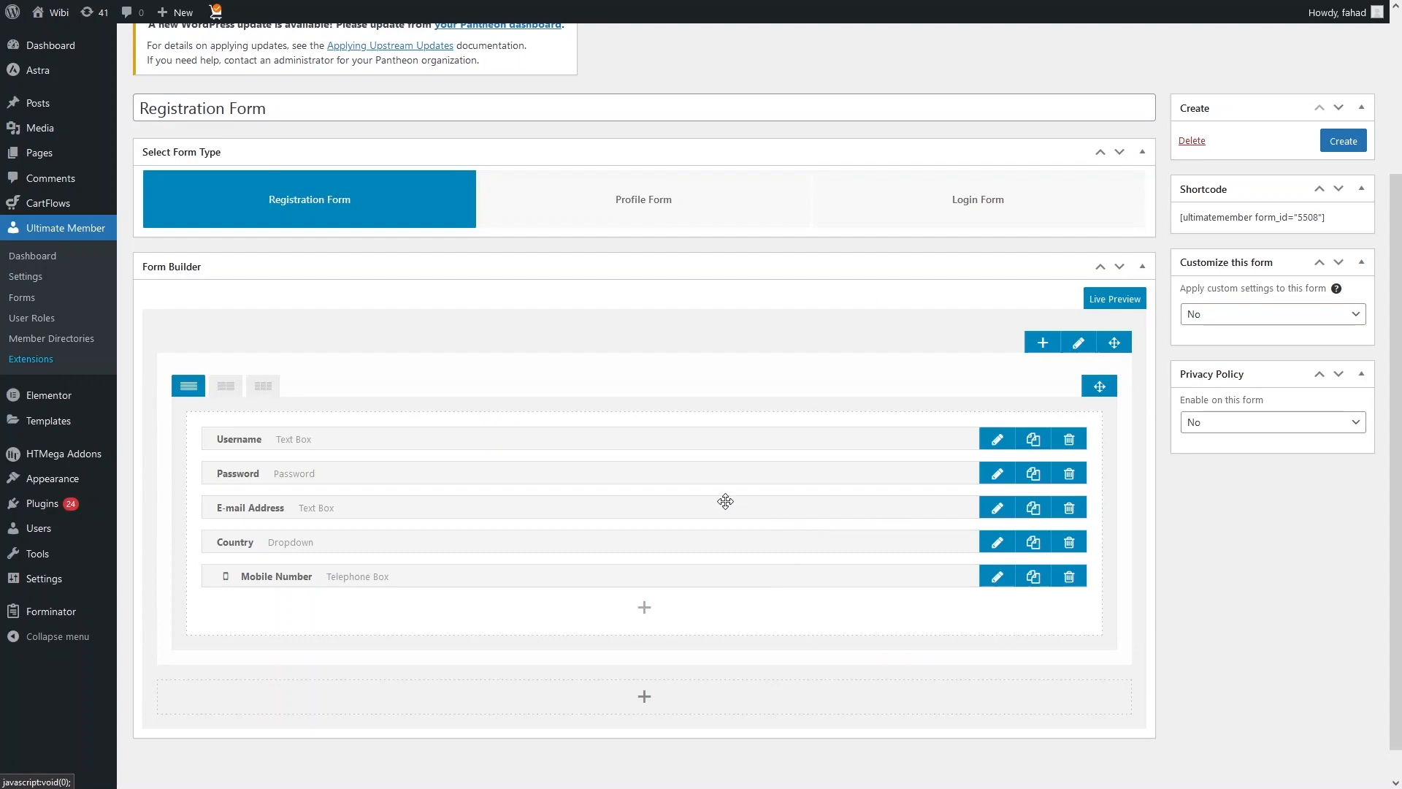
Step: Review the Username field's settings and visibility options, update that field, and check the Password field's settings
scroll(767, 501, "up", 1)
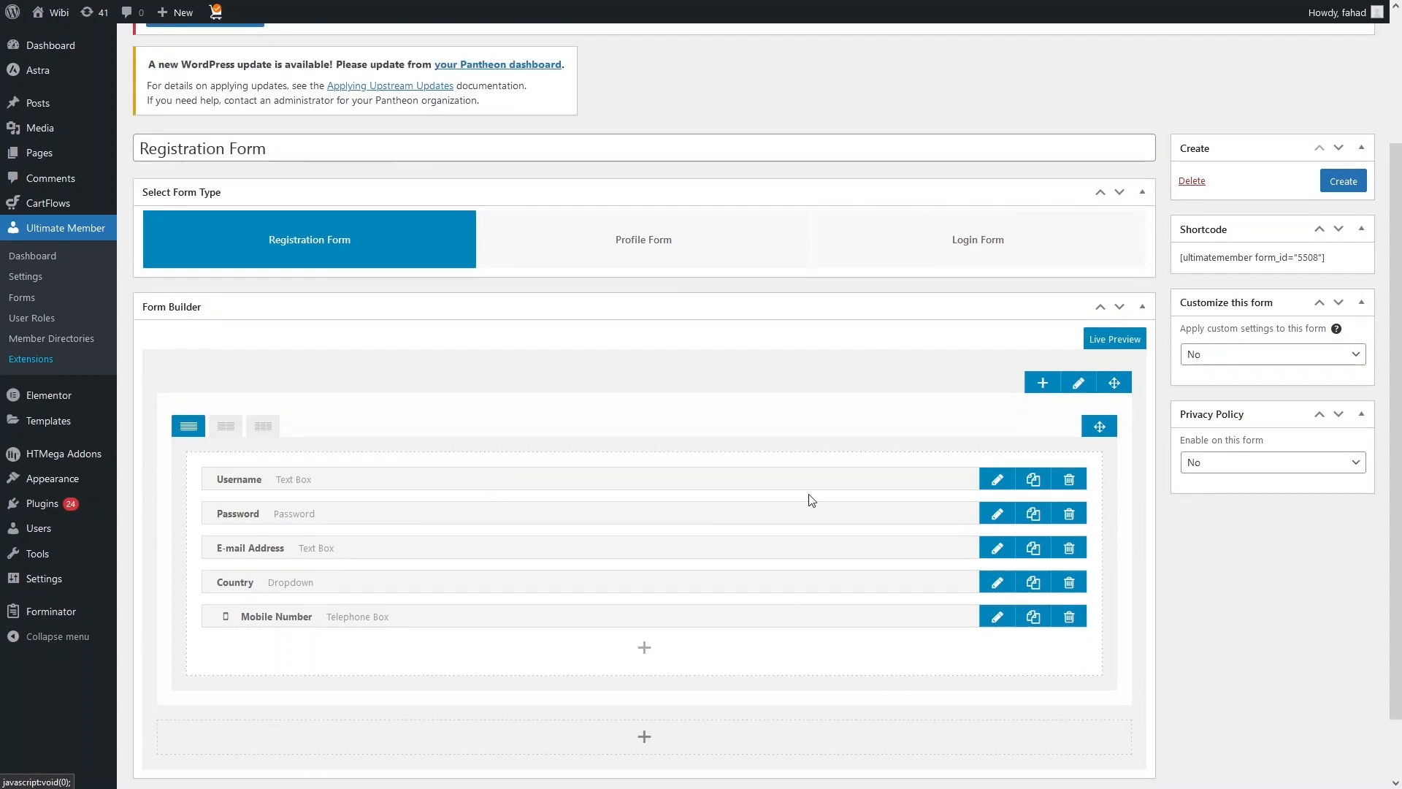
left_click(995, 481)
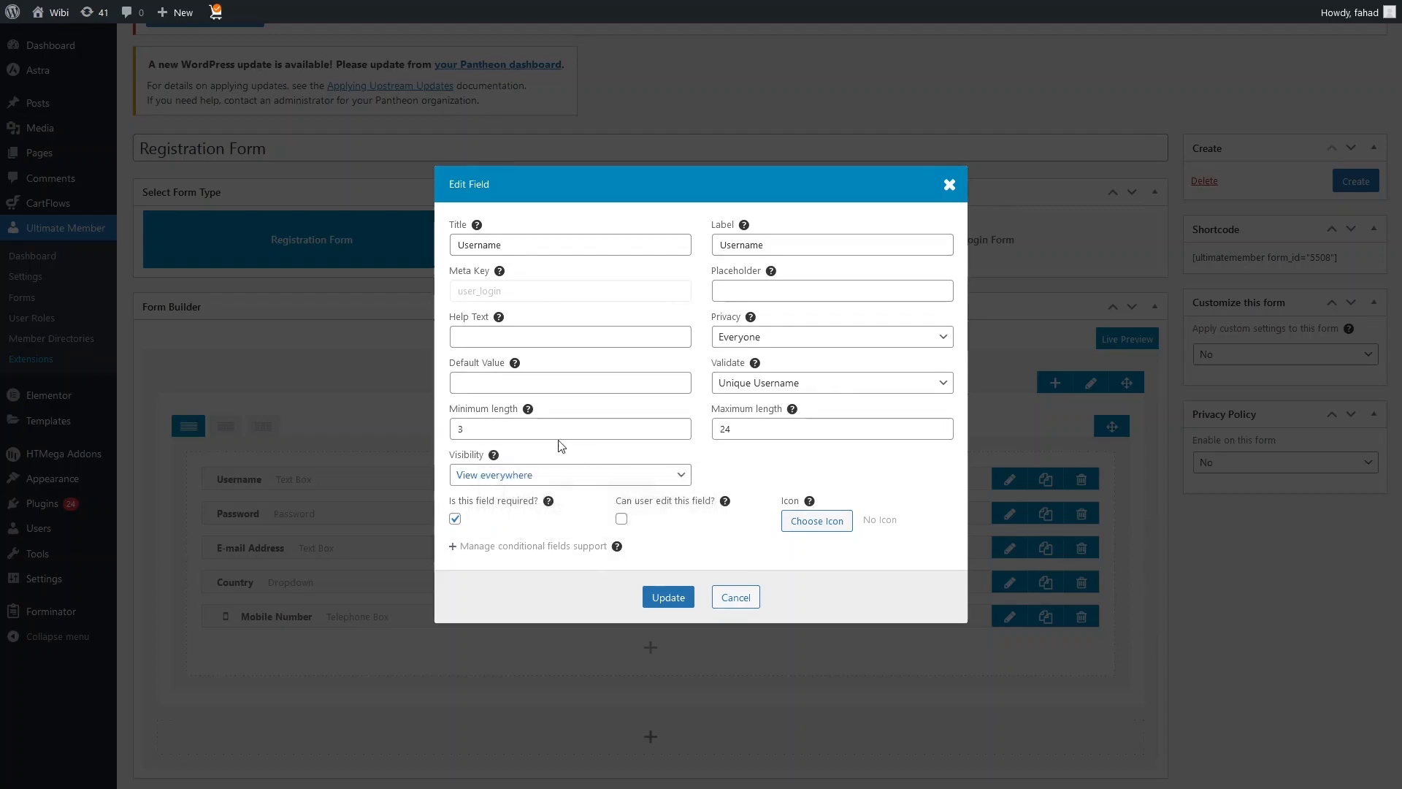
left_click(549, 481)
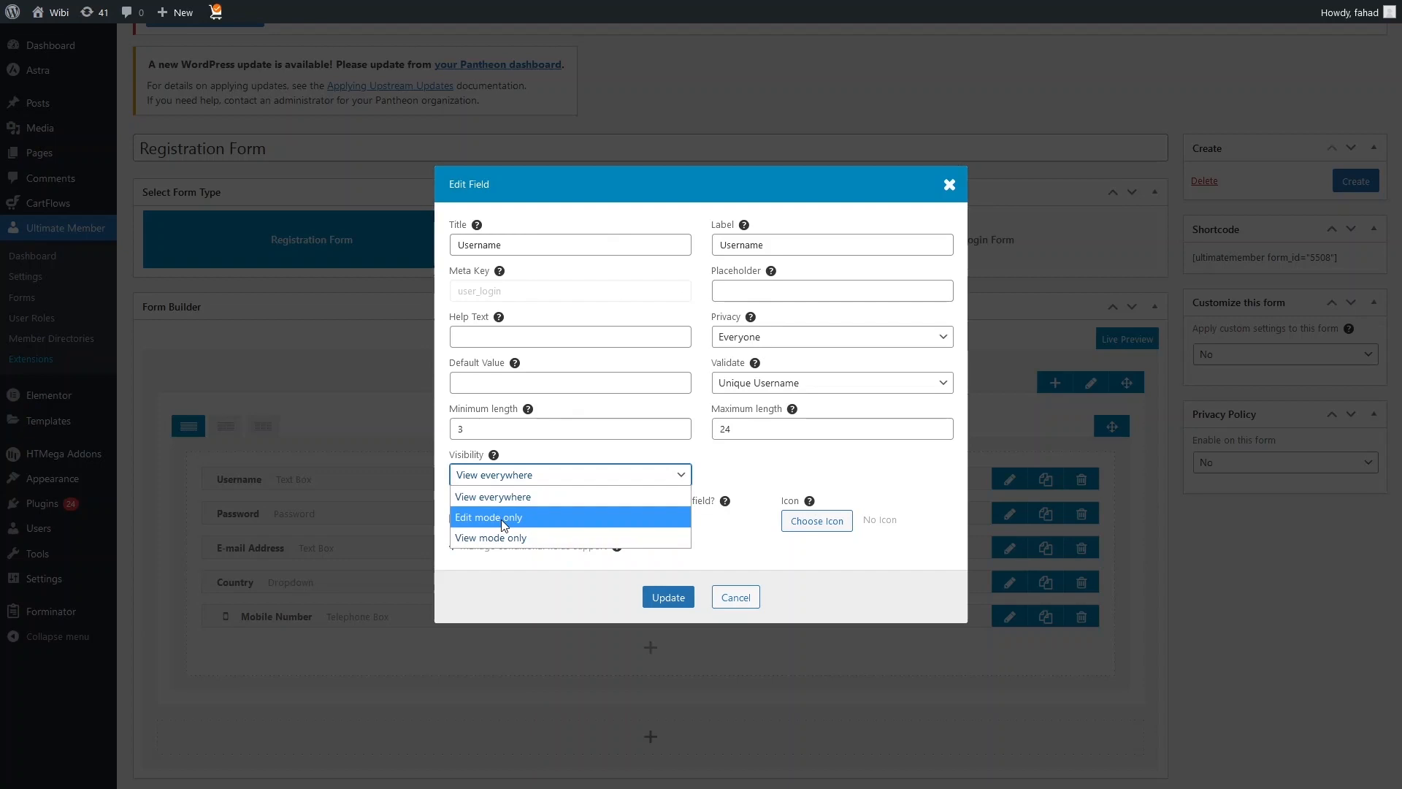
left_click(780, 457)
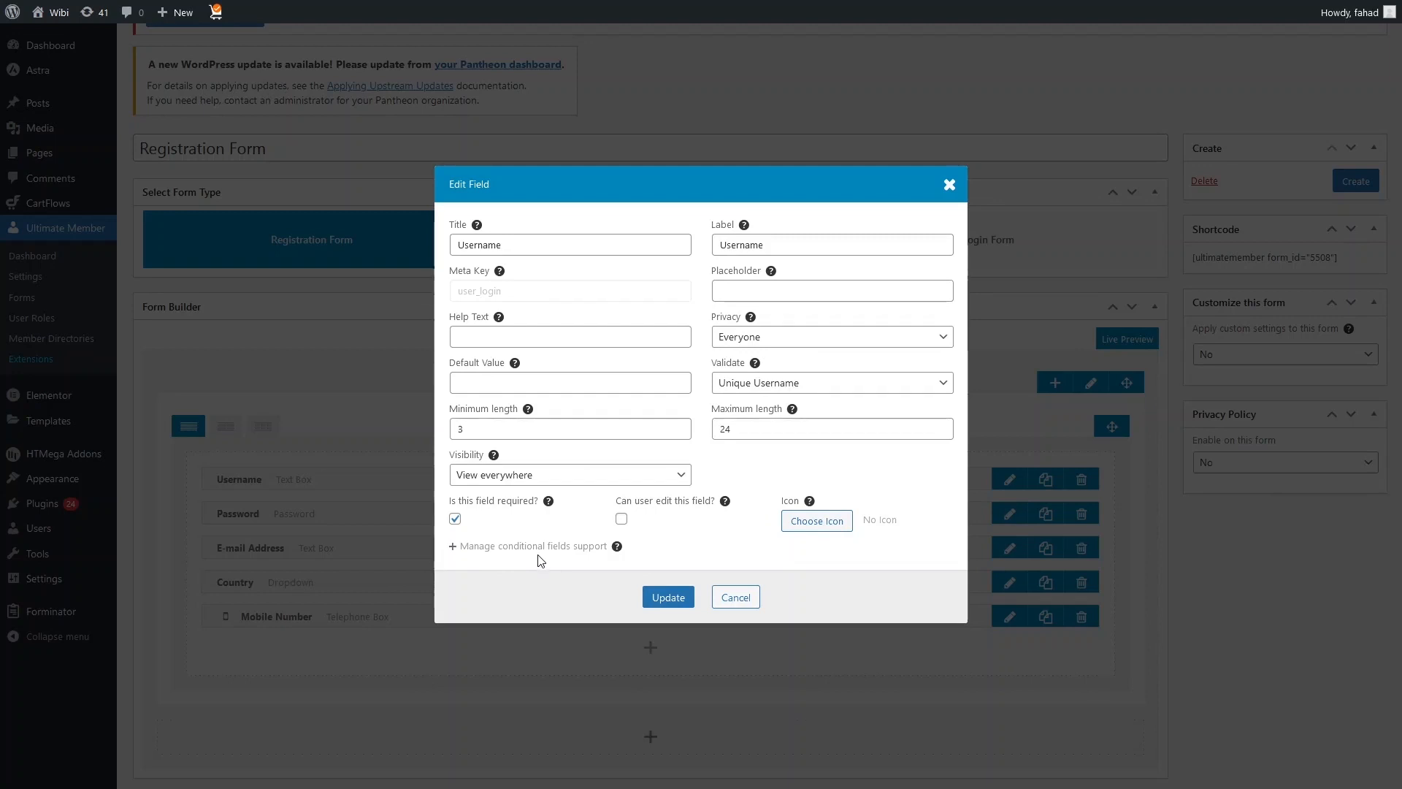
left_click(668, 599)
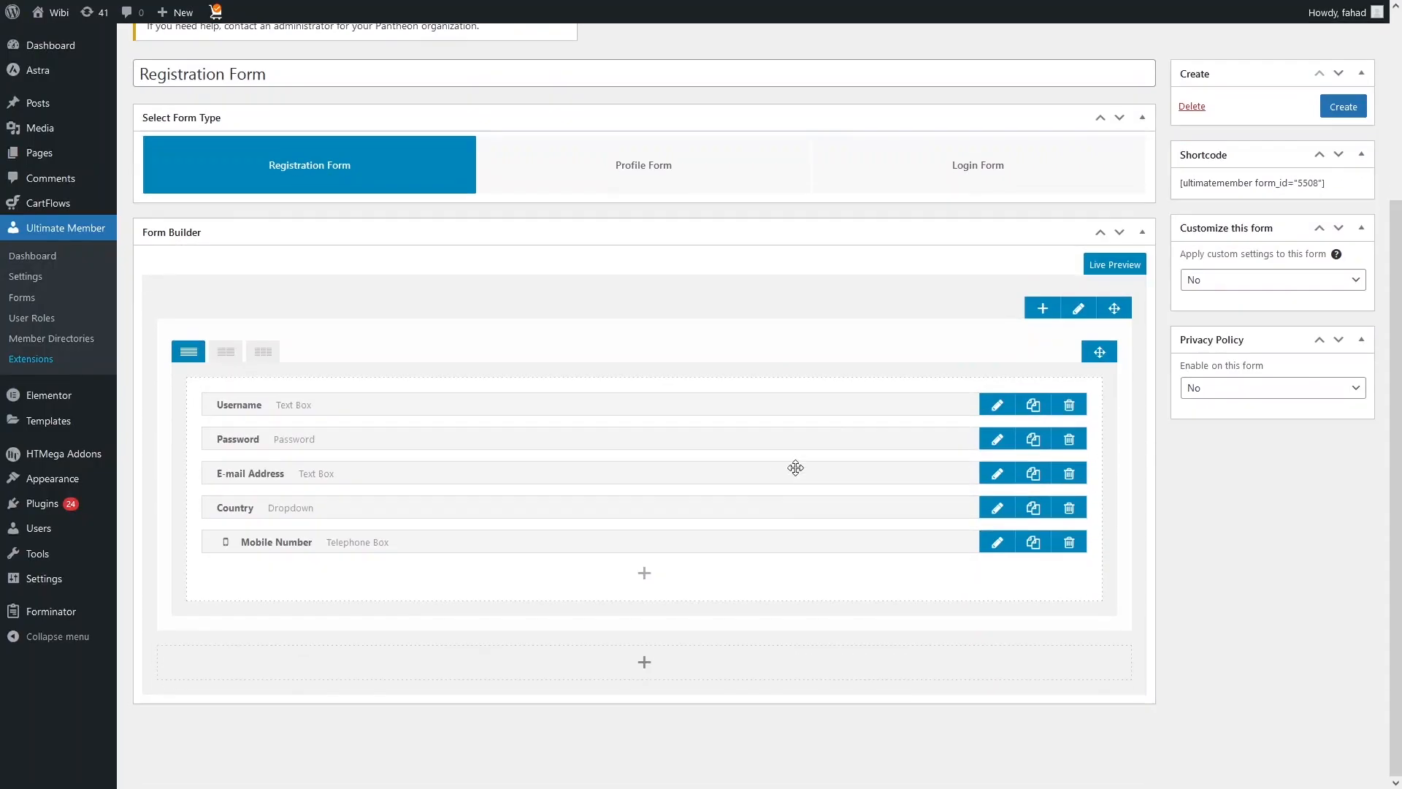
left_click(997, 439)
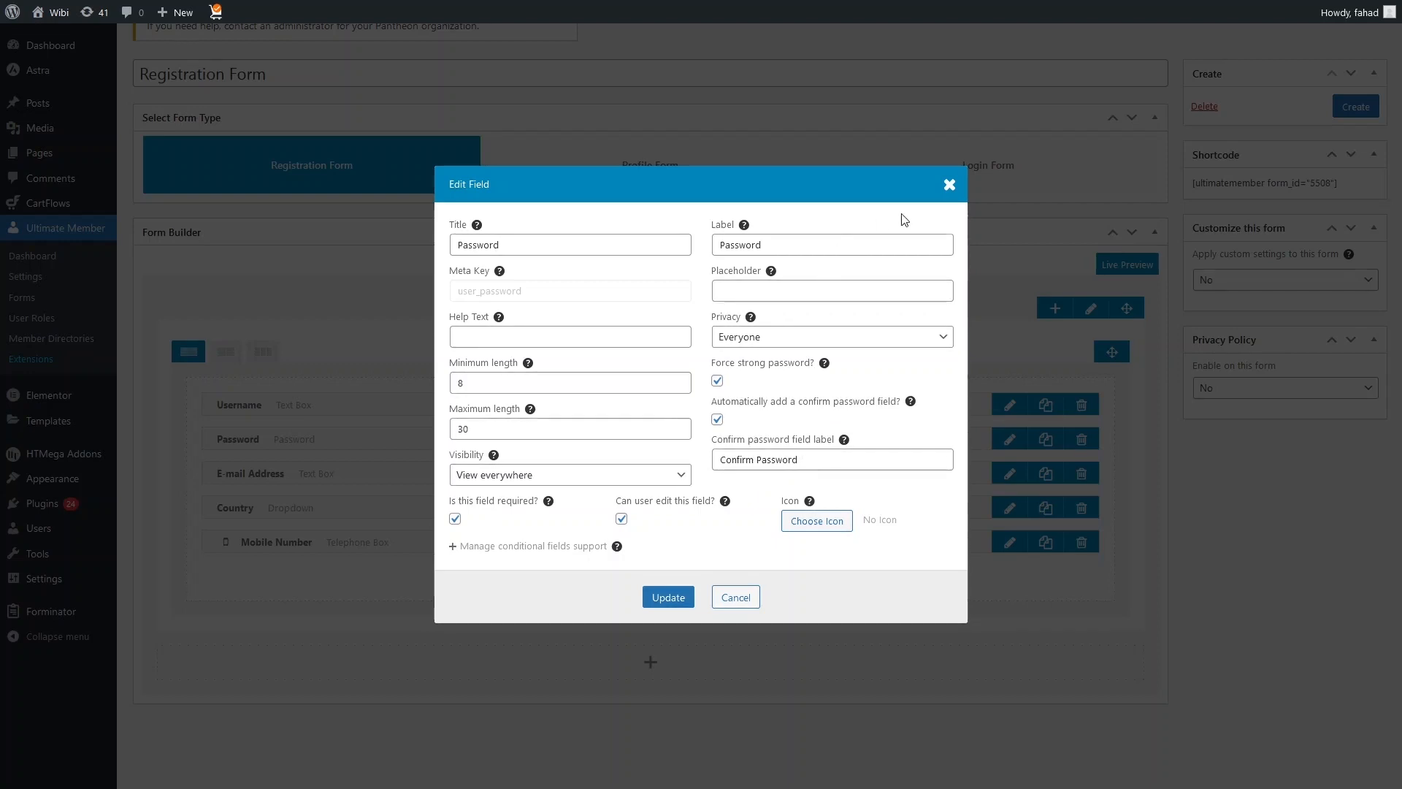
left_click(948, 185)
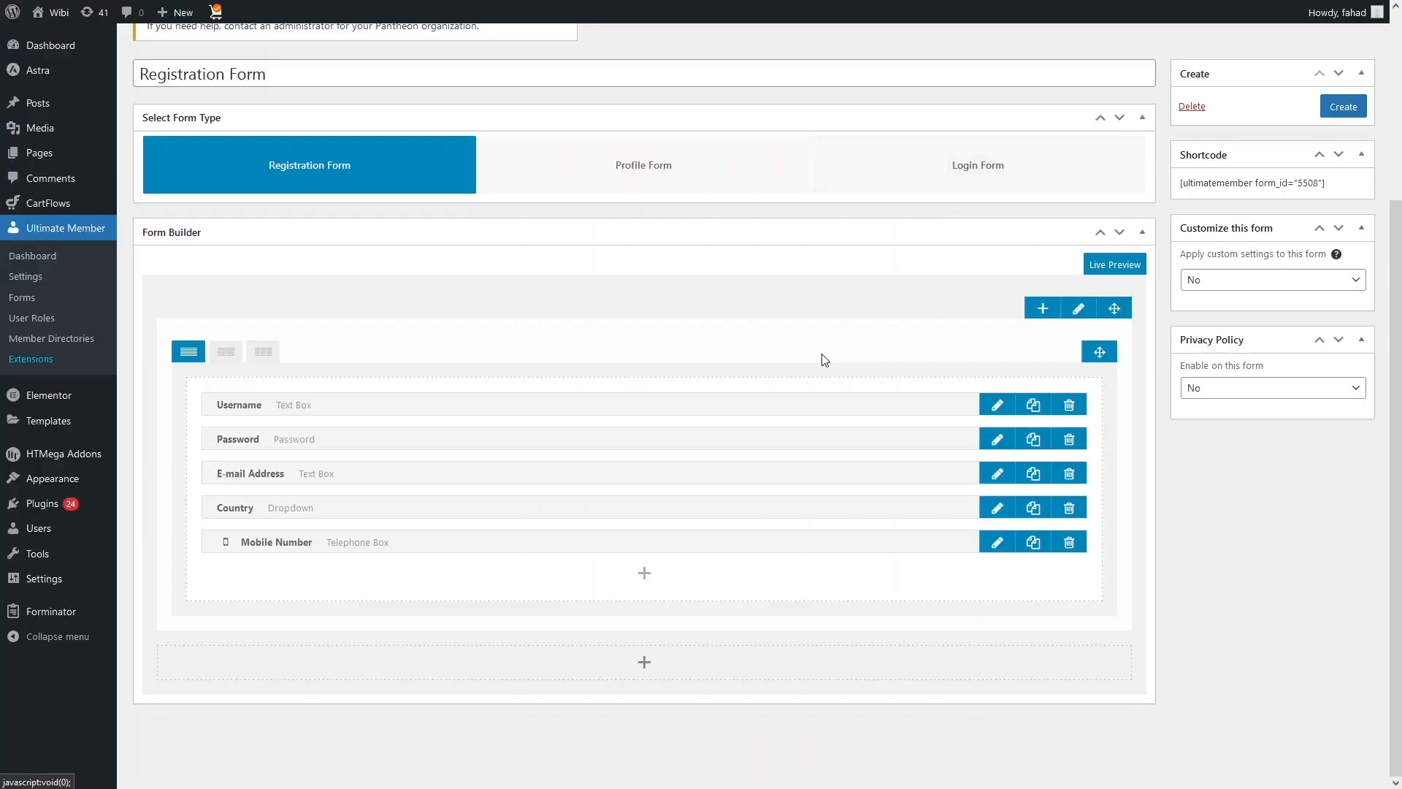
Step: Review the privacy and validation options of the E-mail Address field, keeping Everyone and Unique E-mail
left_click(995, 480)
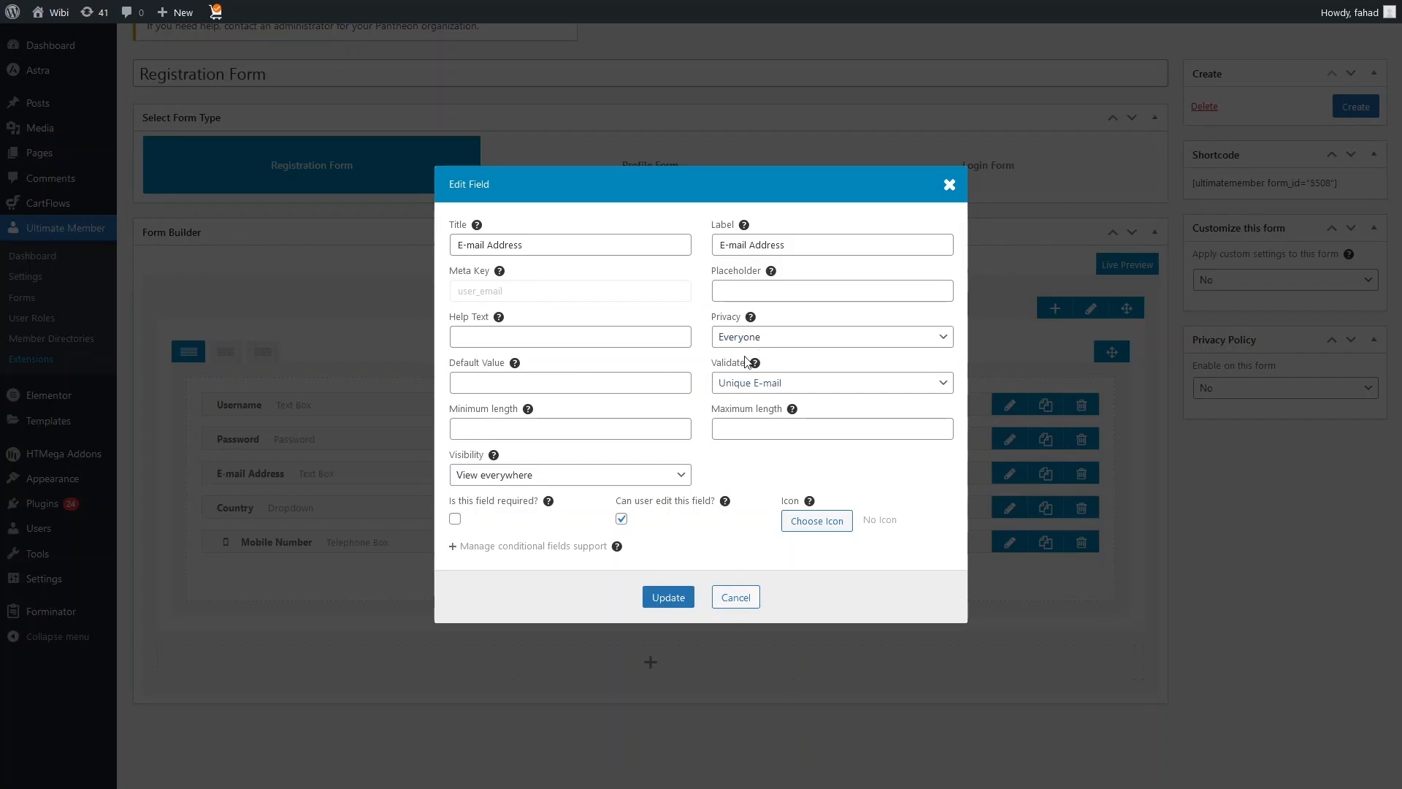
left_click(926, 340)
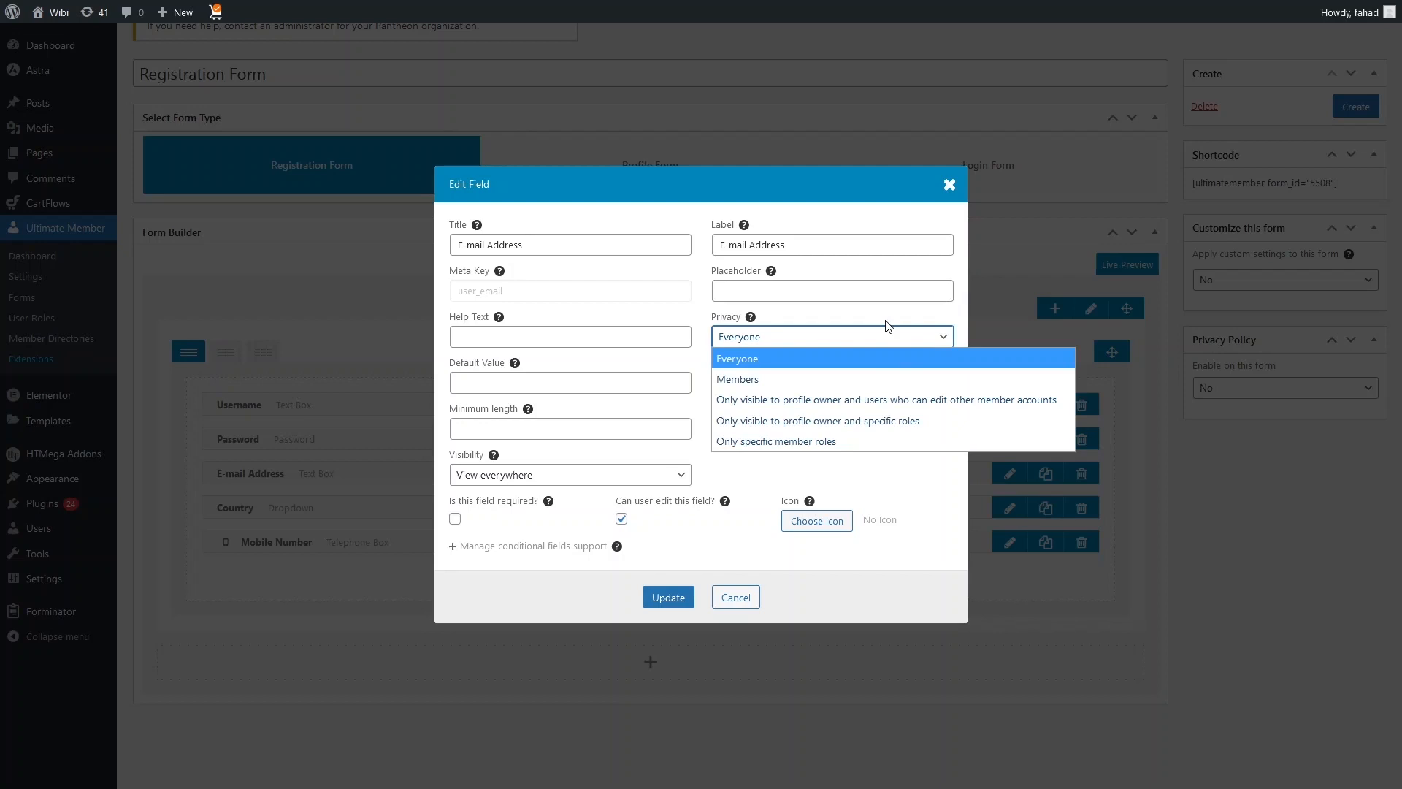
left_click(951, 337)
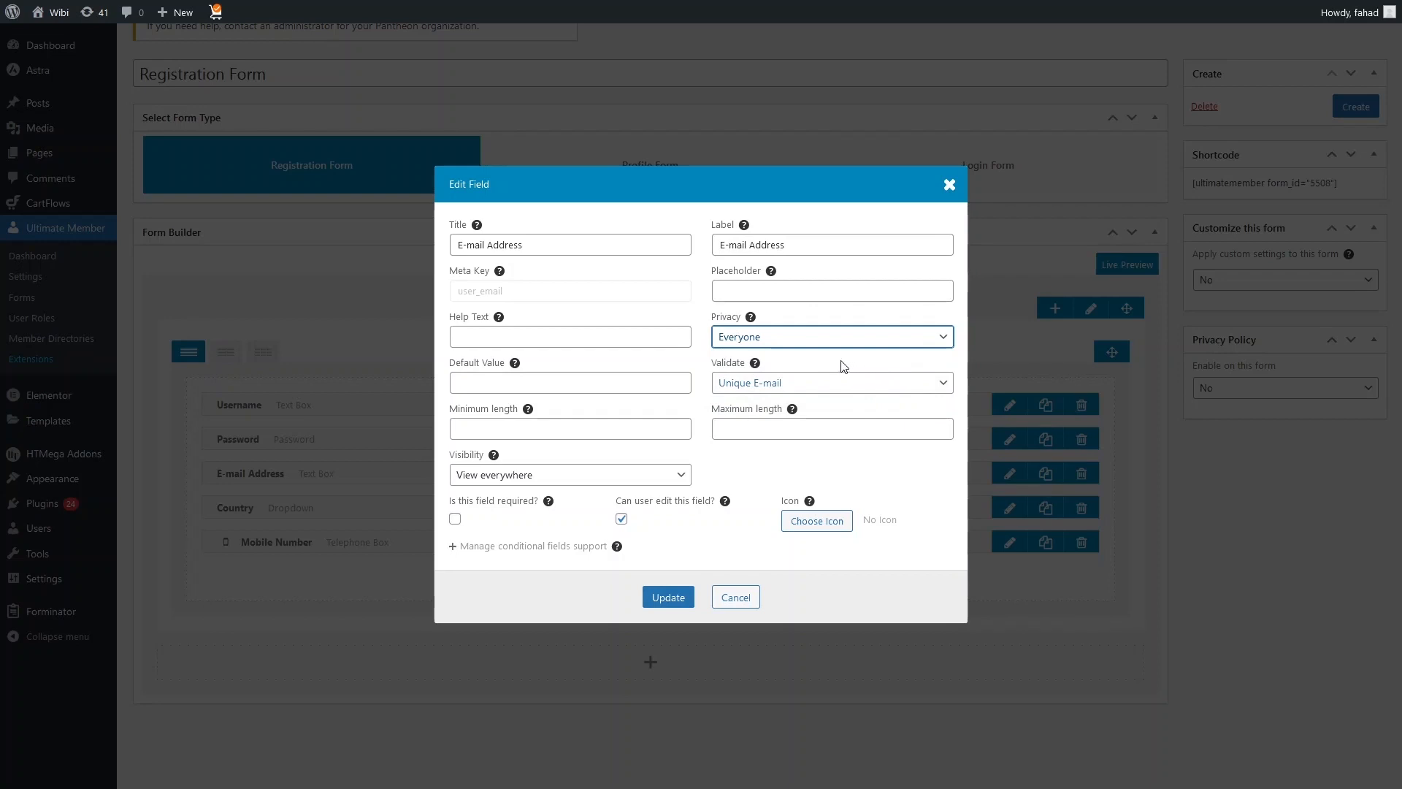
left_click(880, 382)
left_click_drag(947, 441, 946, 616)
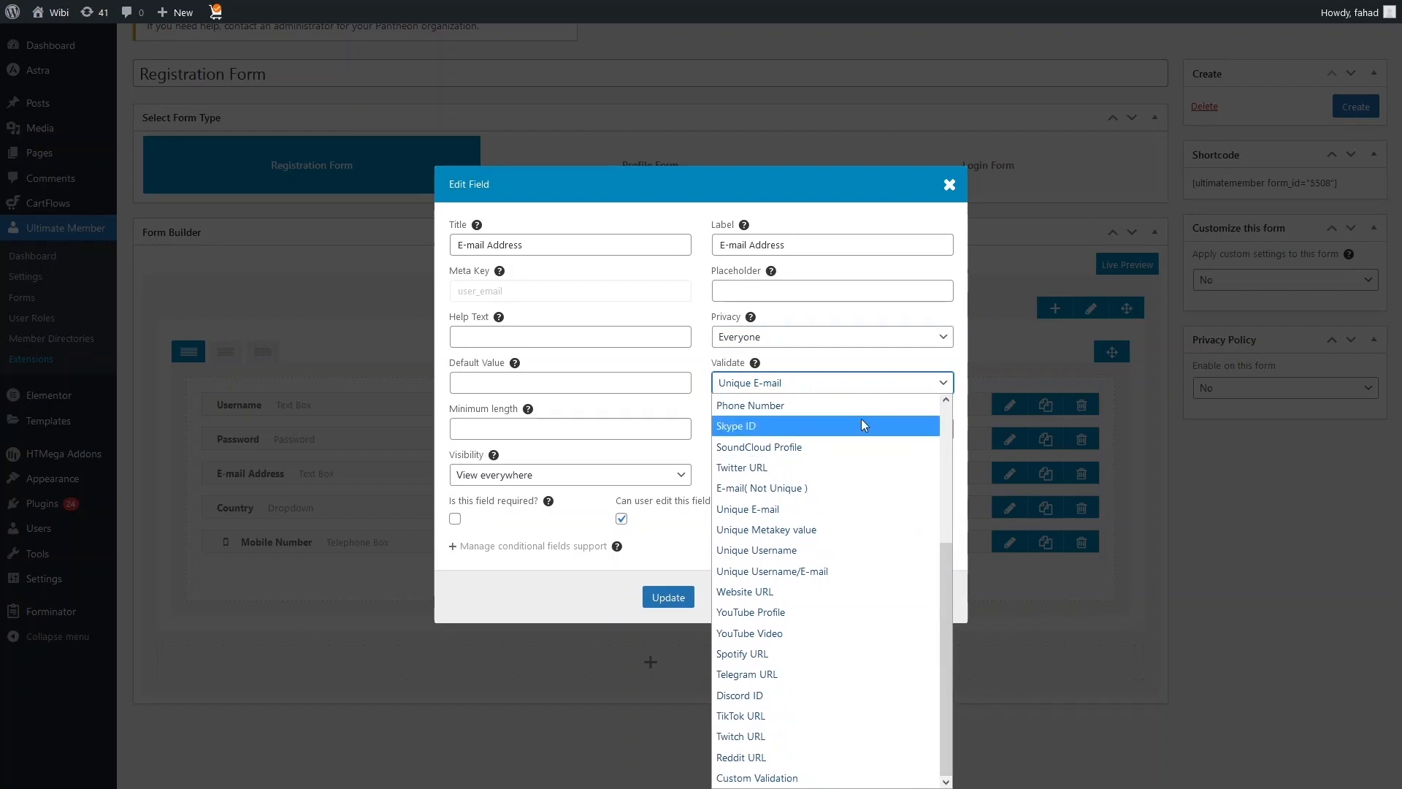
left_click(838, 372)
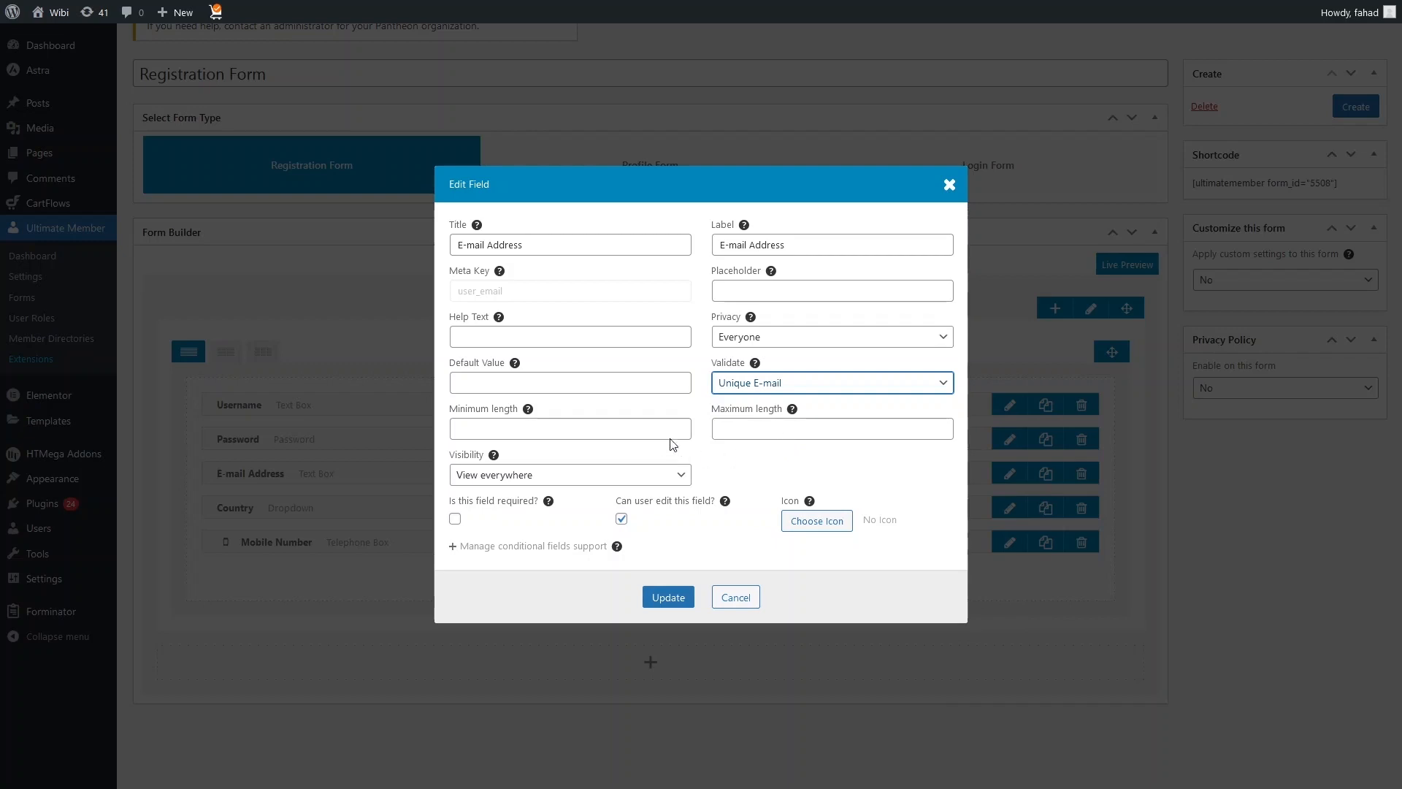
left_click(946, 188)
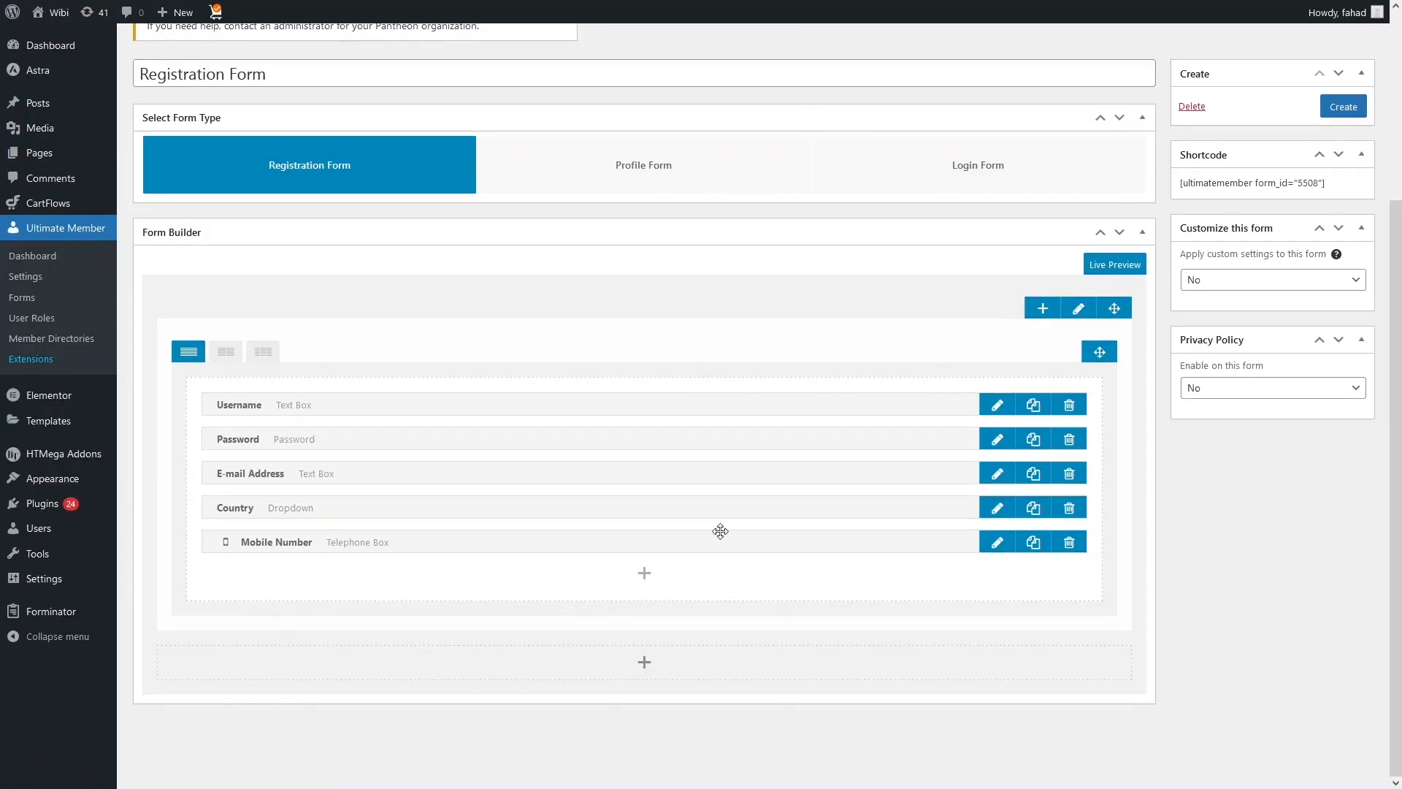
Step: Look through the Country field's choices, mark the field as required and update it
left_click(997, 507)
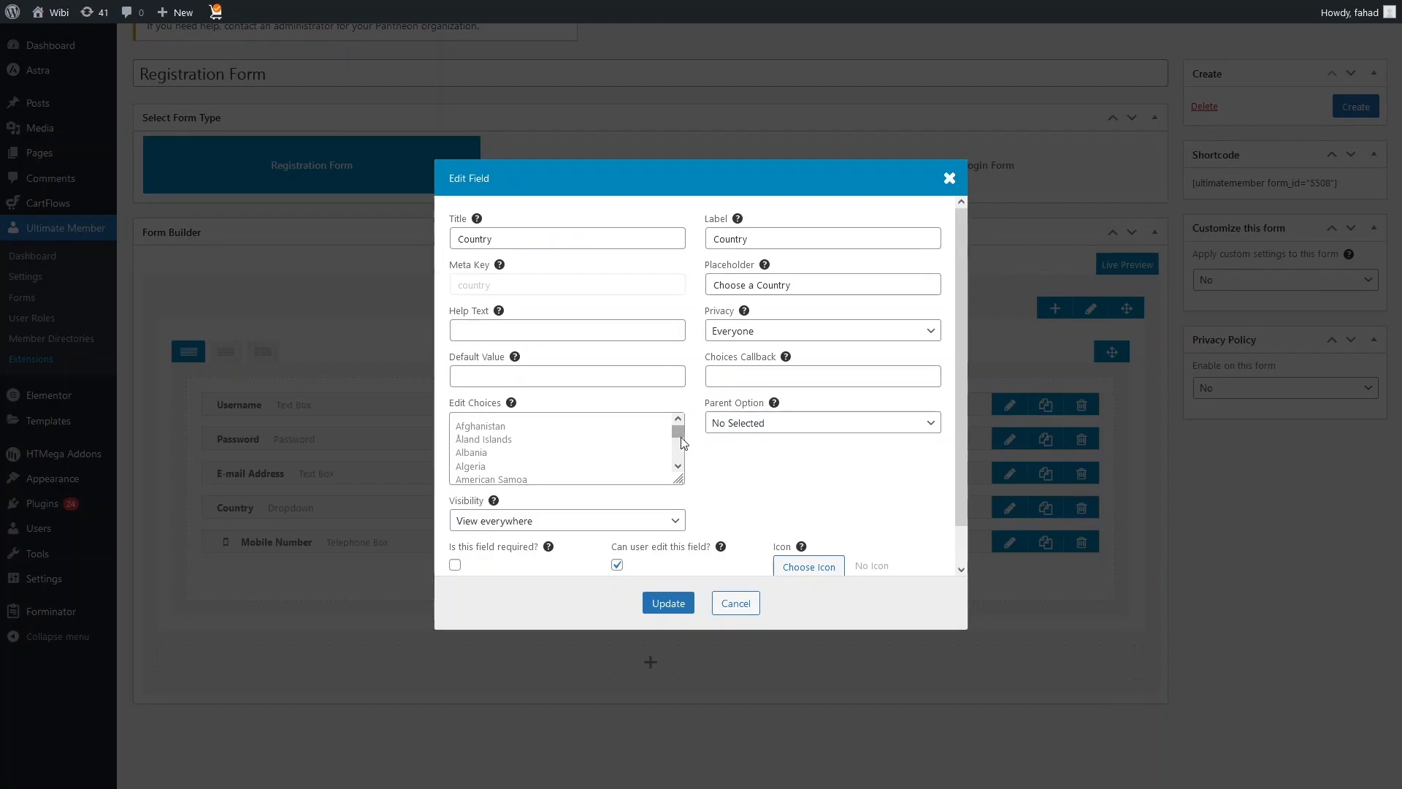
left_click_drag(681, 438, 680, 447)
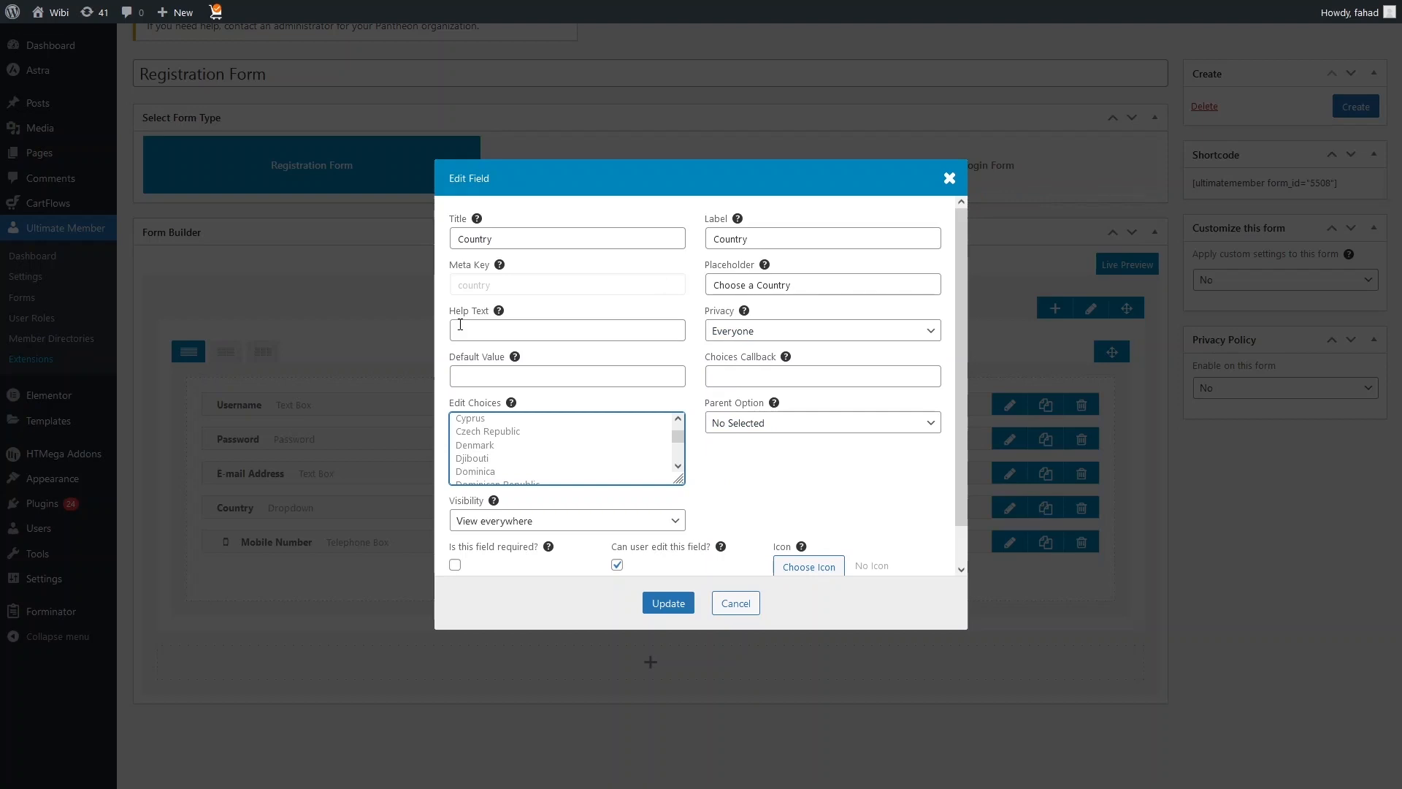
scroll(563, 362, "down", 3)
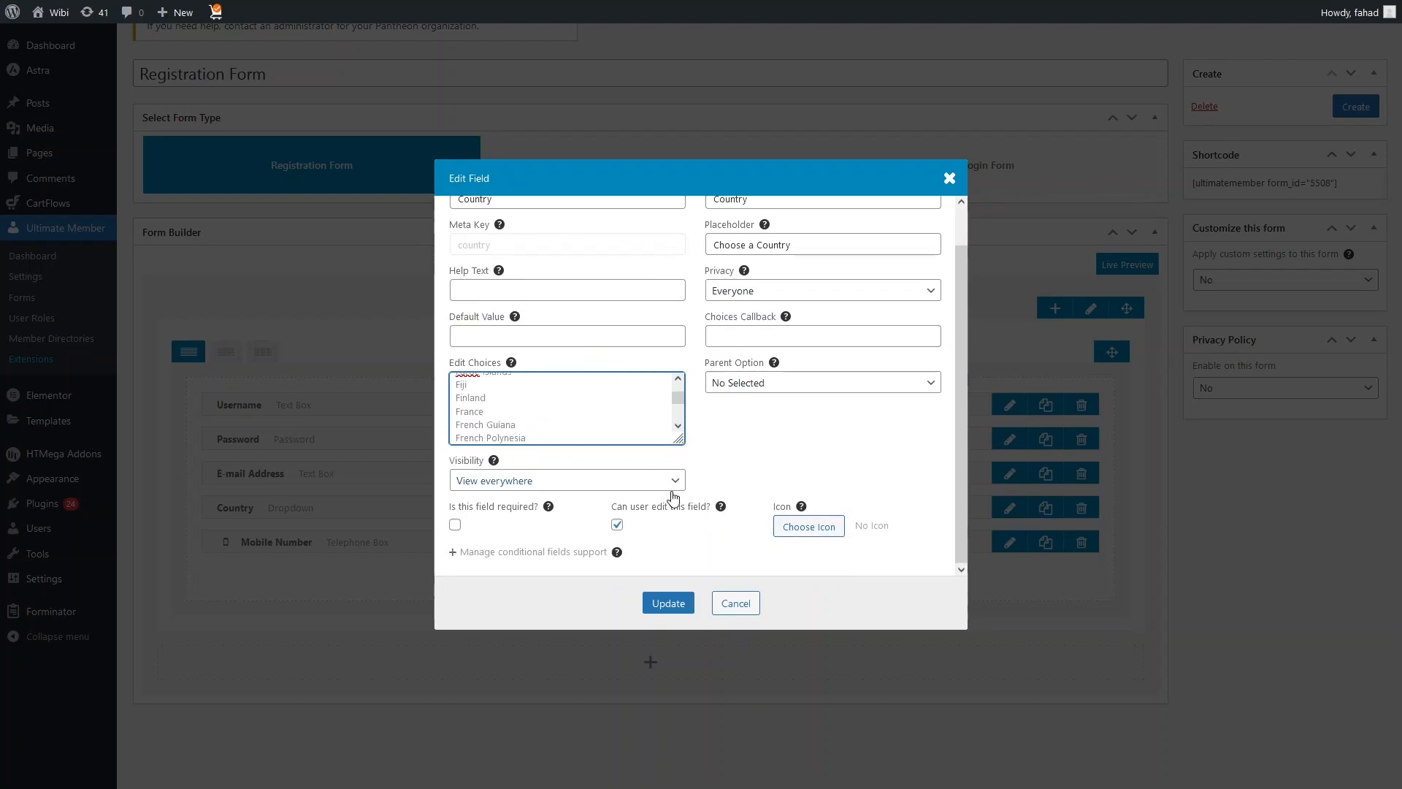
scroll(498, 519, "up", 1)
scroll(599, 438, "down", 1)
scroll(600, 482, "down", 1)
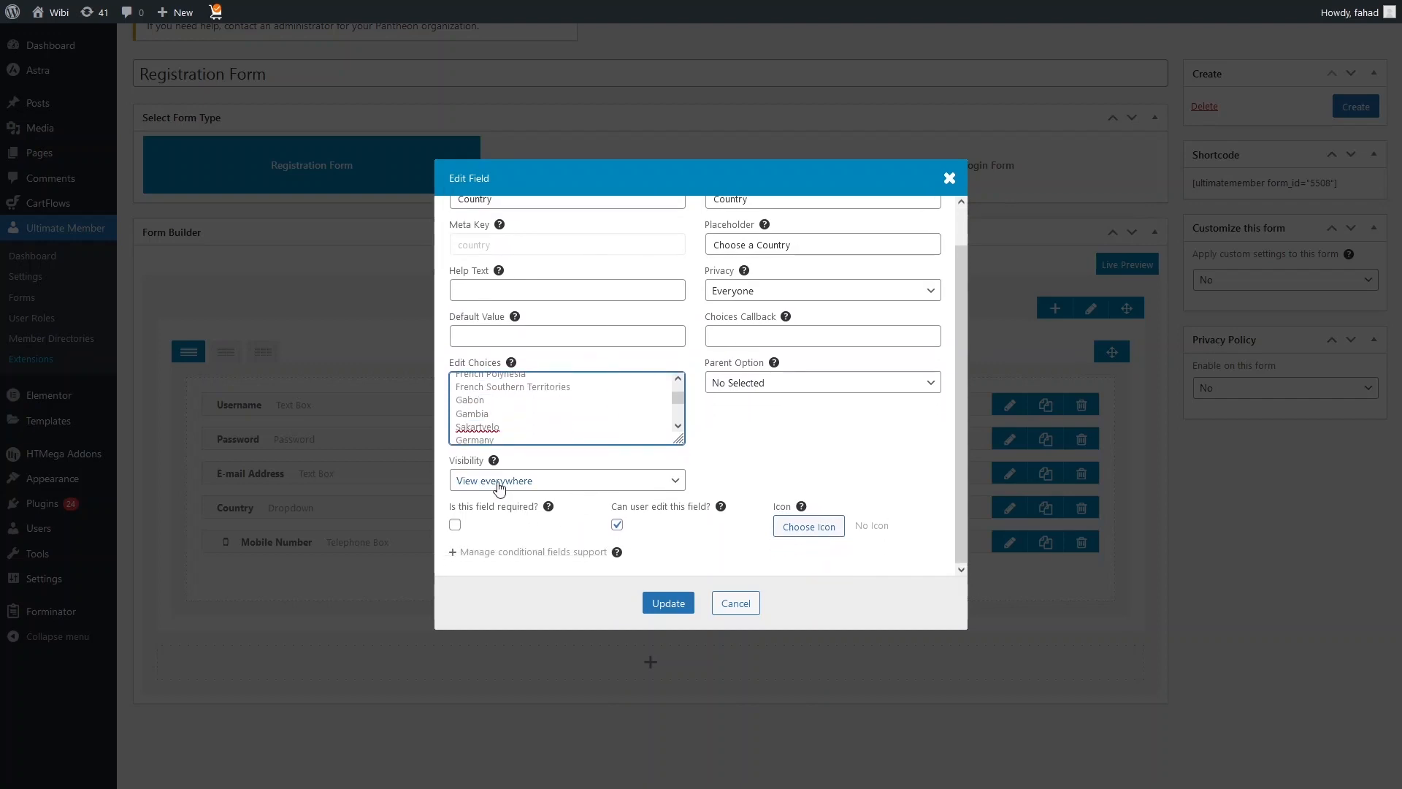
left_click(456, 526)
left_click(666, 603)
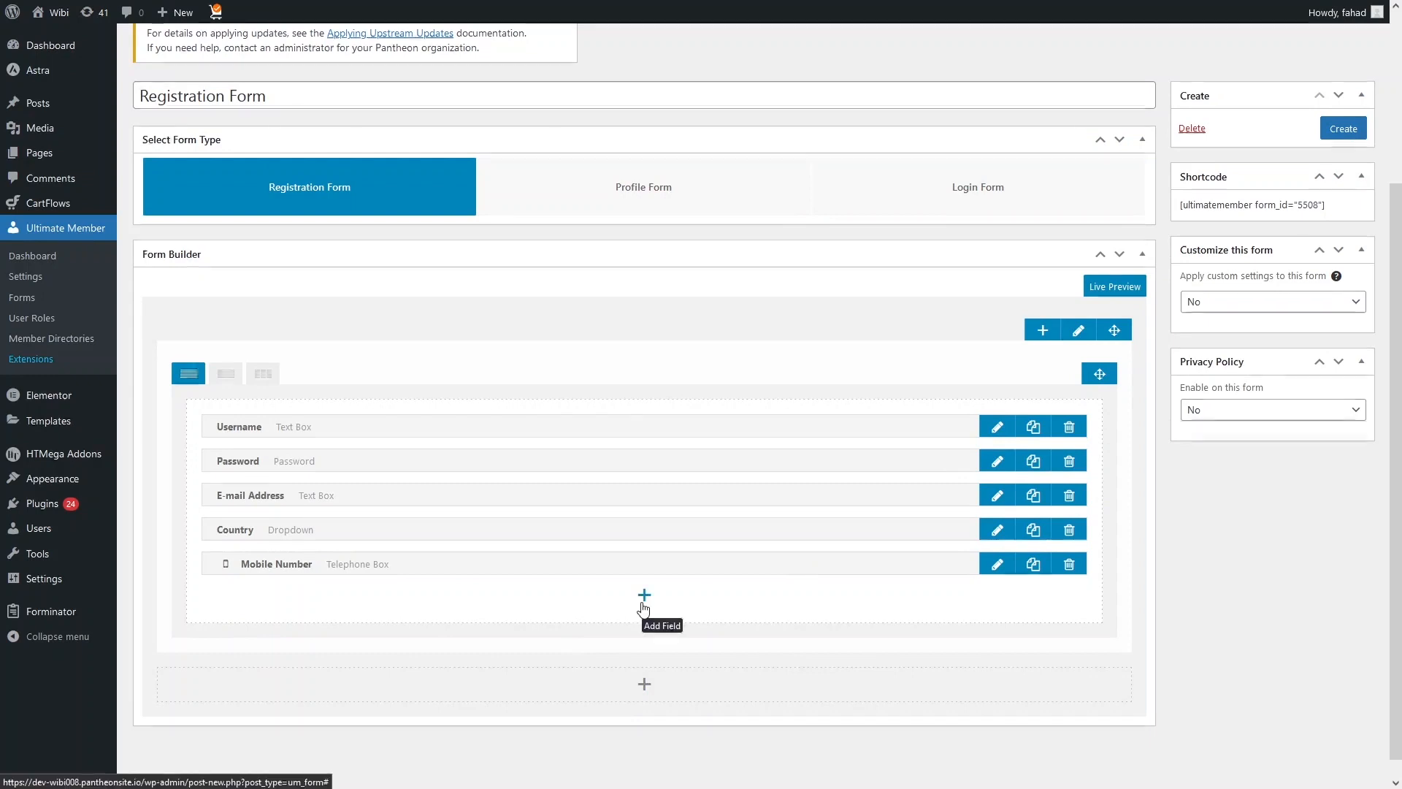
Step: Examine the new and predefined field types that can be added to the form row
left_click(644, 607)
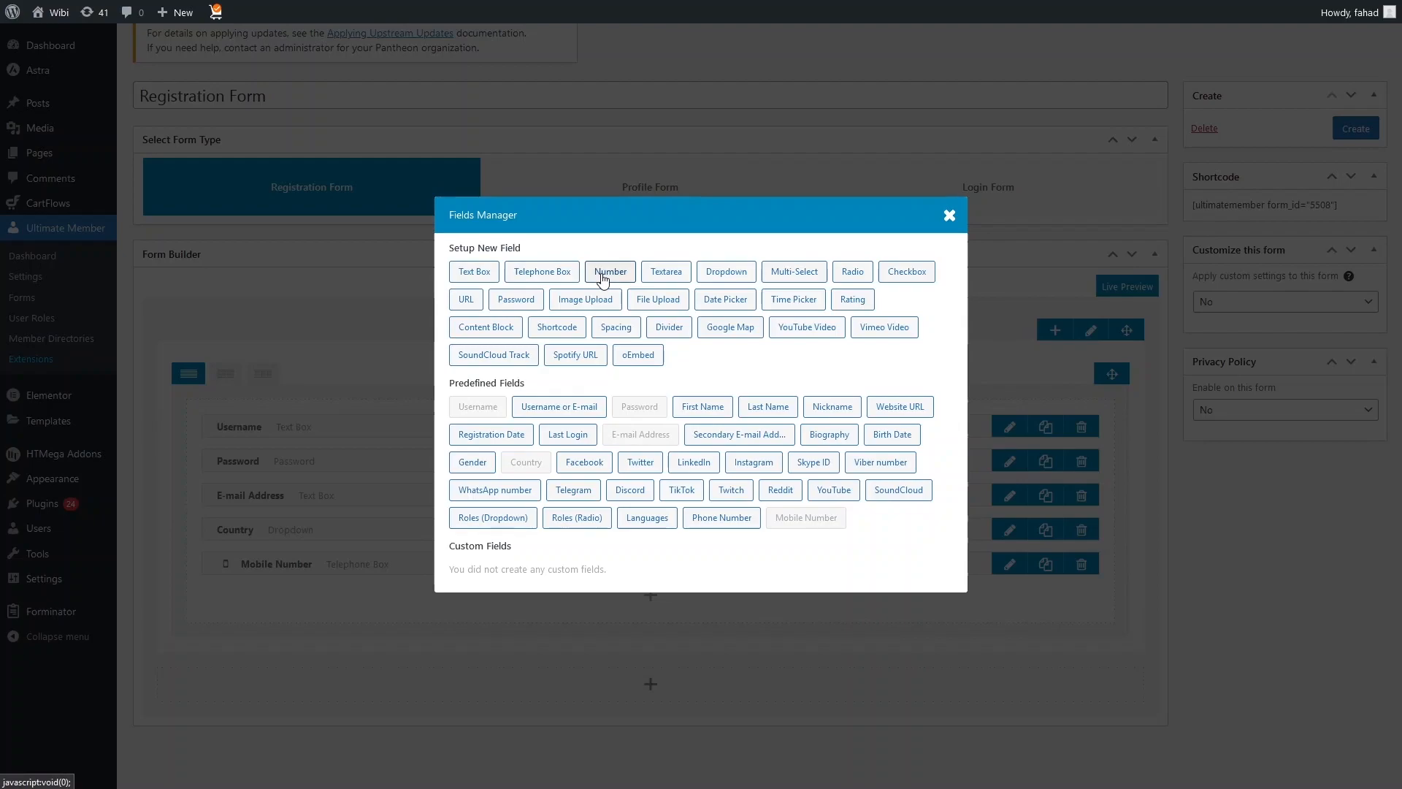
left_click(950, 215)
scroll(550, 395, "down", 1)
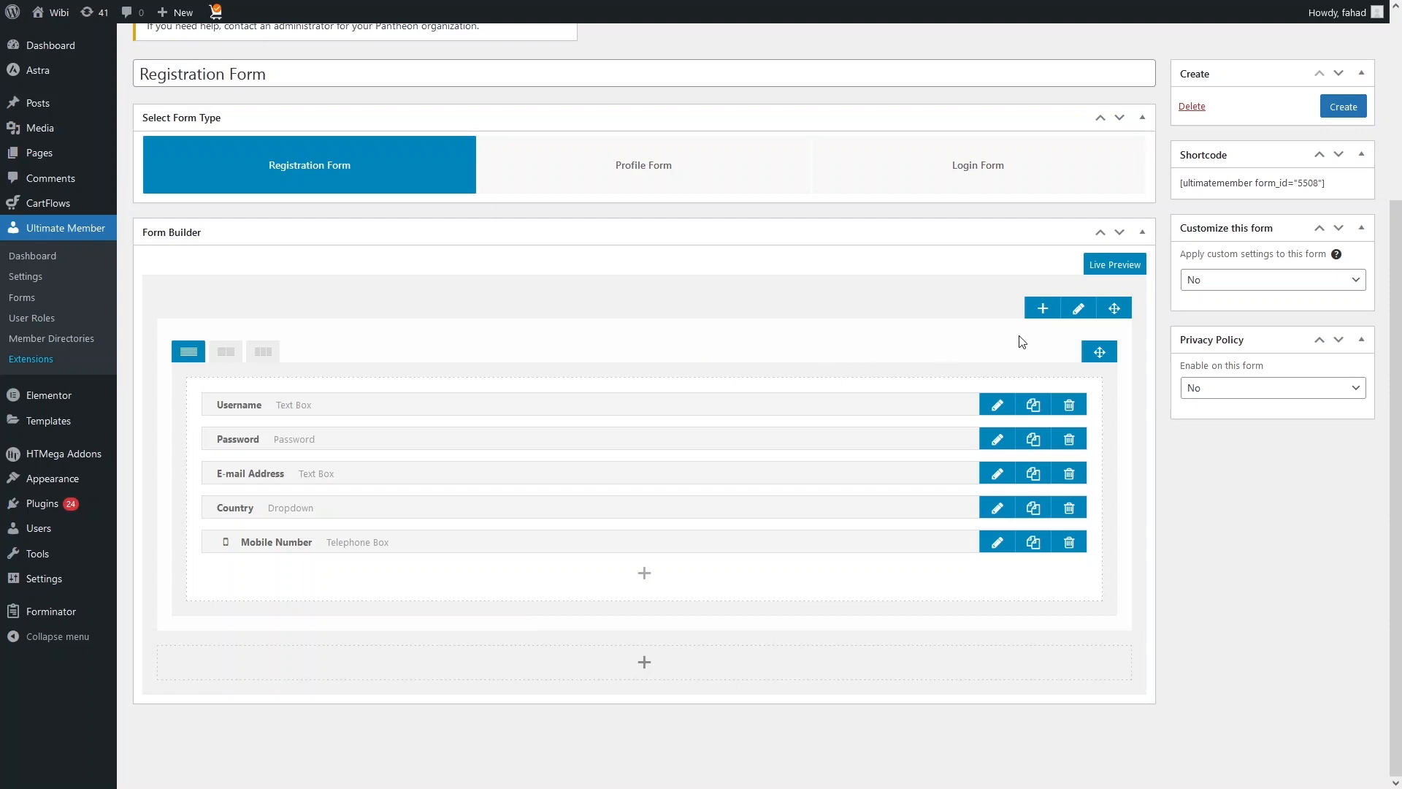
Step: Review the form row's color, padding, margin and border settings, and close them without changes
left_click(1084, 311)
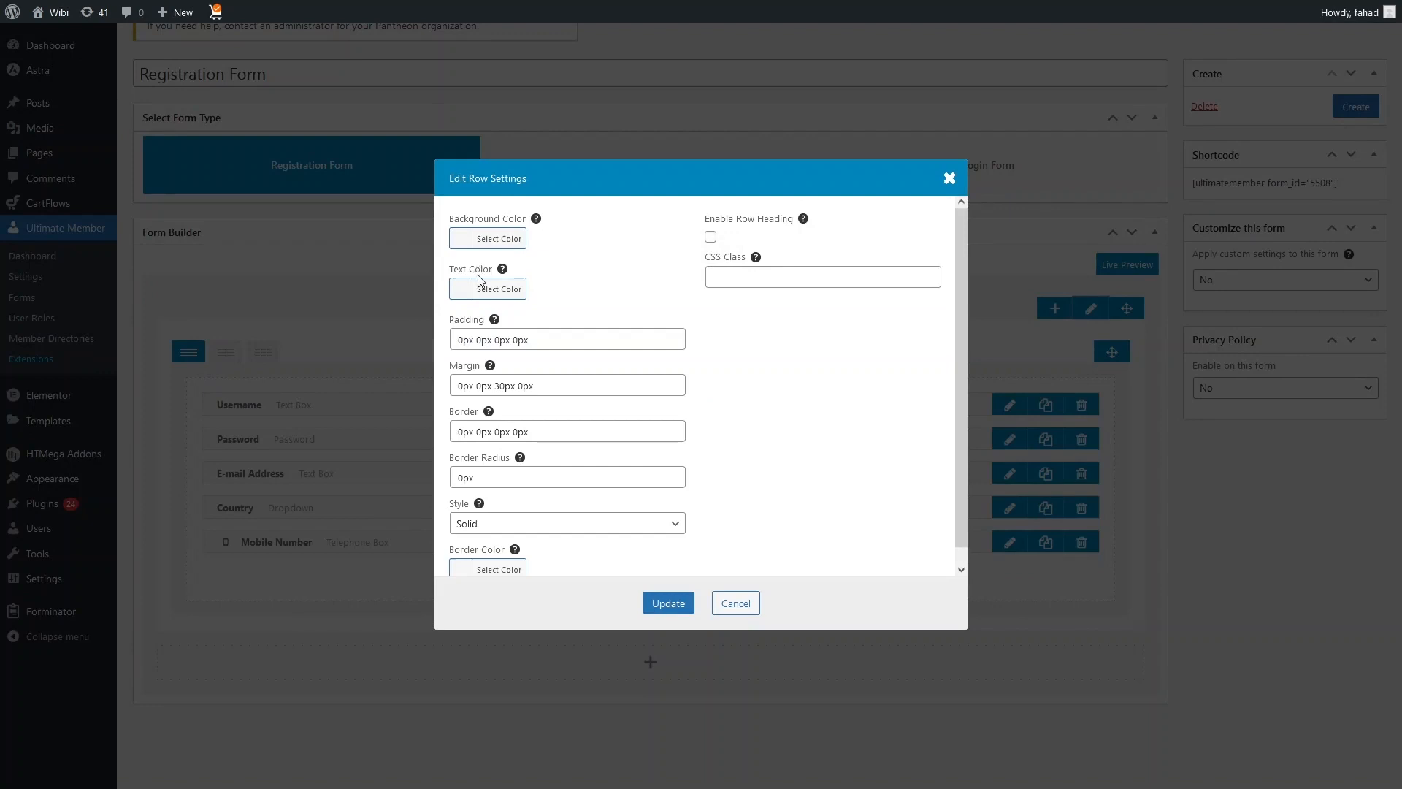
scroll(511, 314, "down", 1)
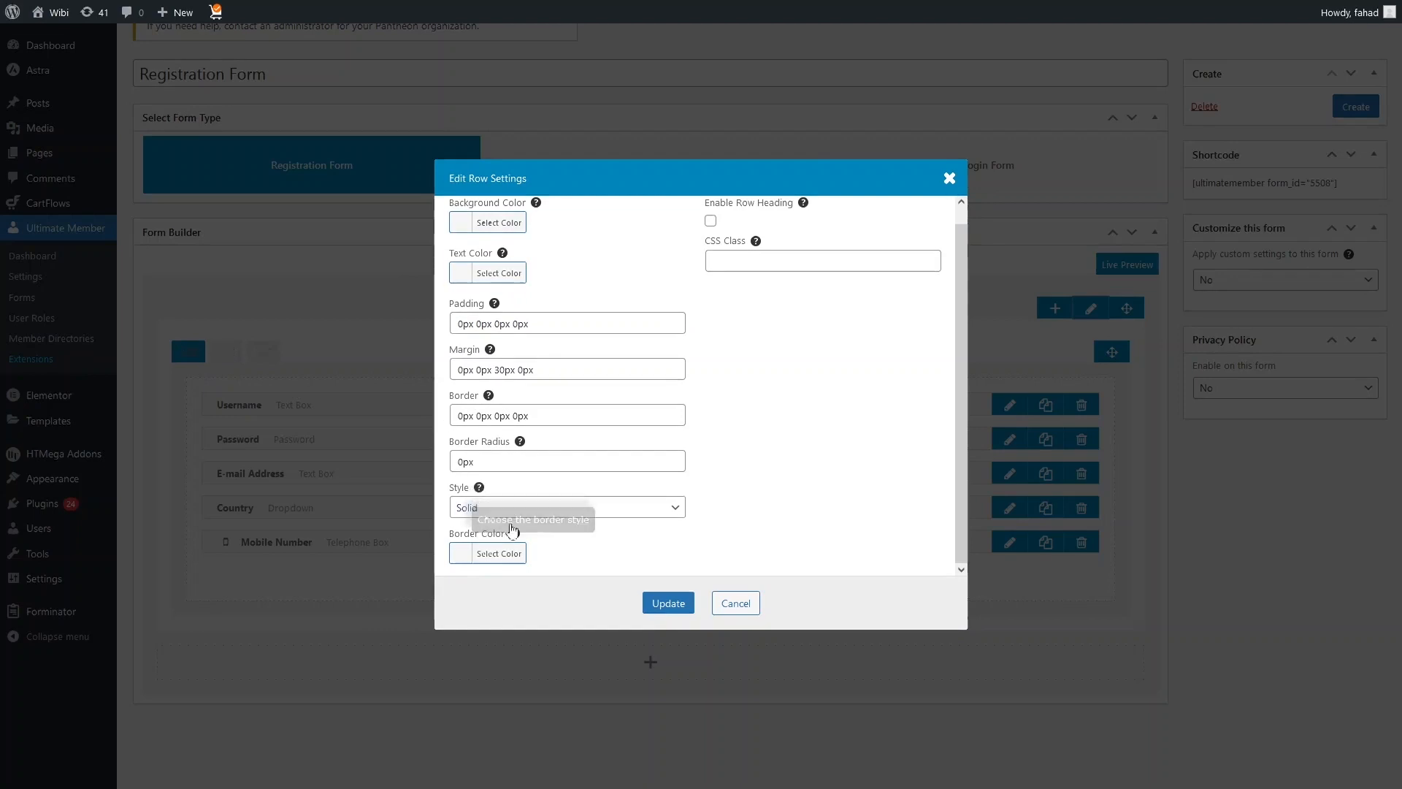
scroll(663, 479, "up", 1)
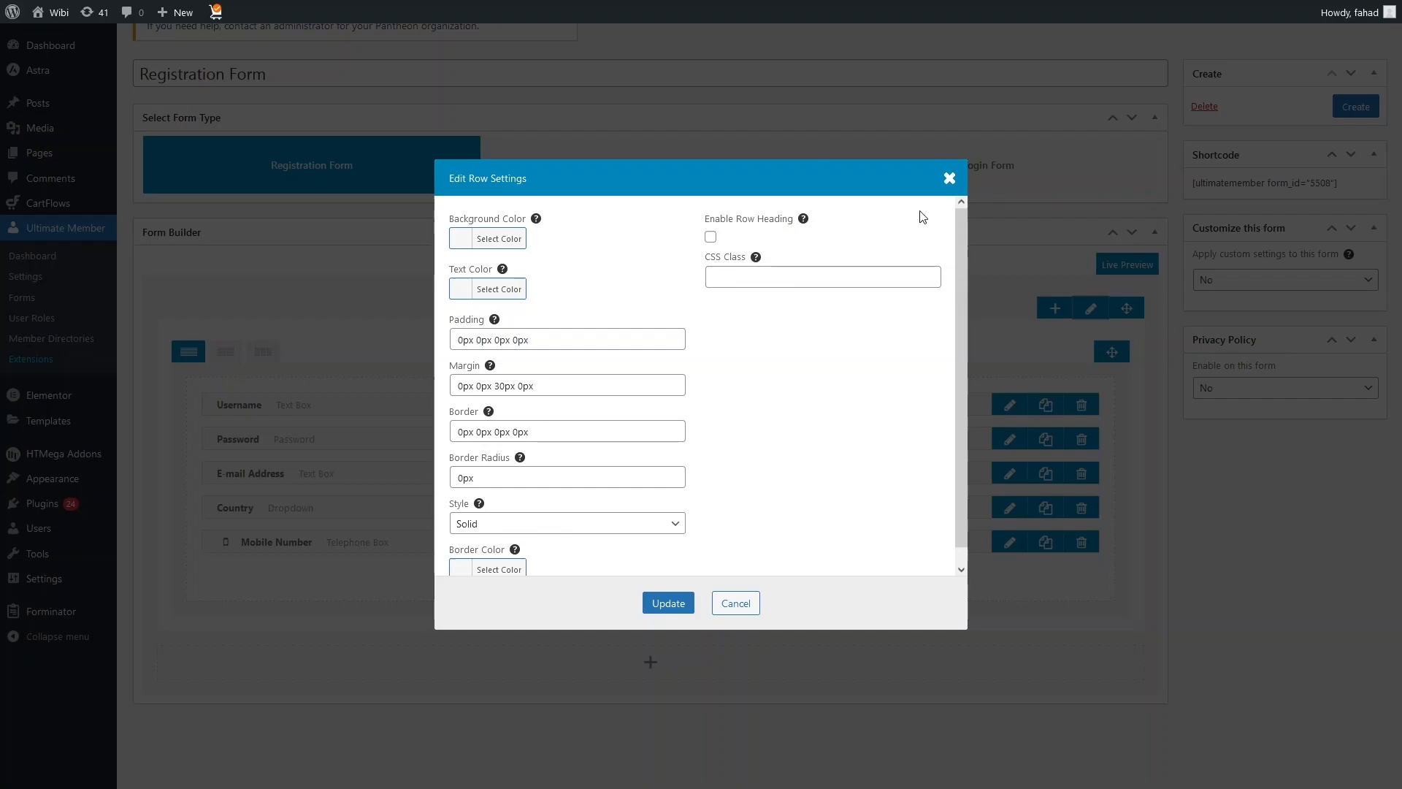
left_click(950, 179)
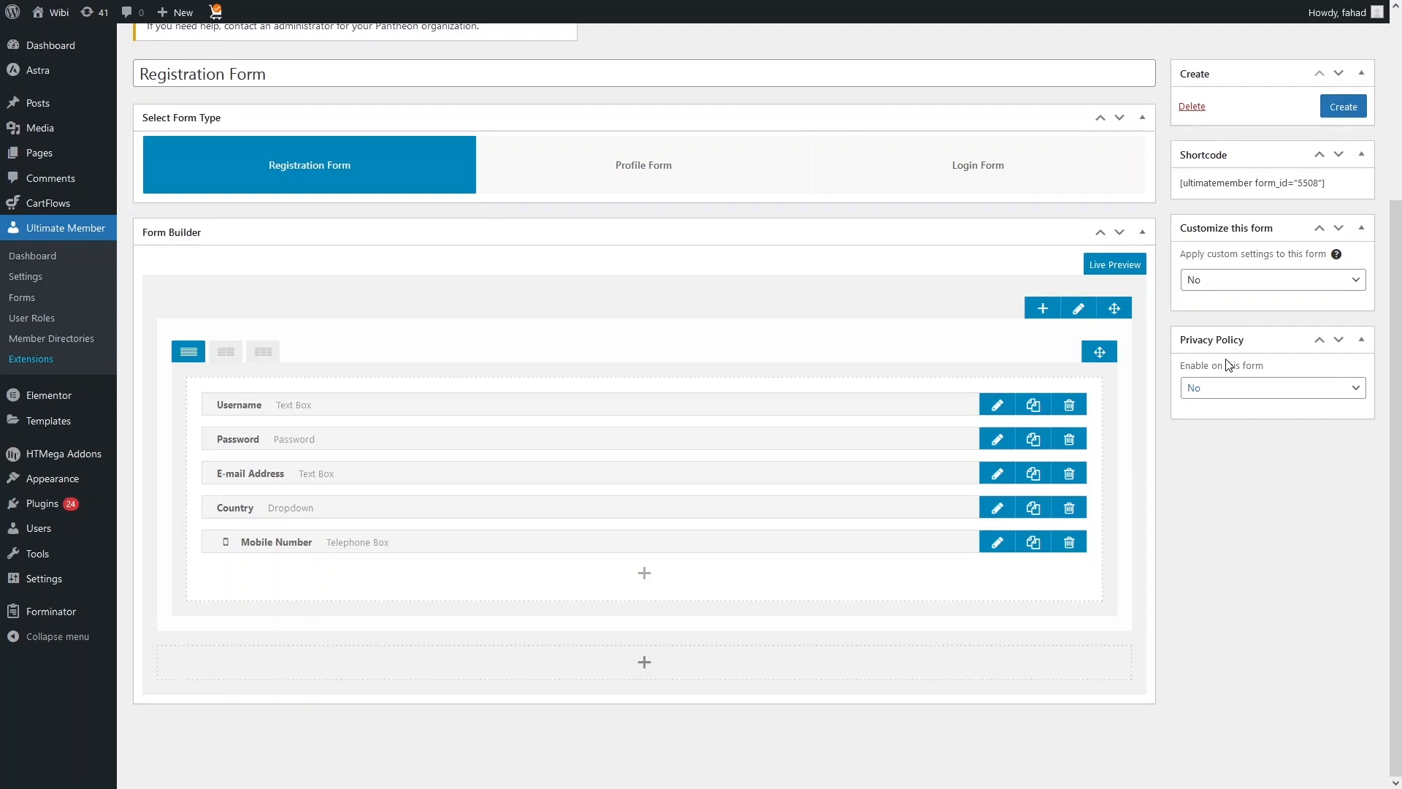
Step: Create the registration form and view its live preview down to the Register and Login buttons
left_click(1342, 108)
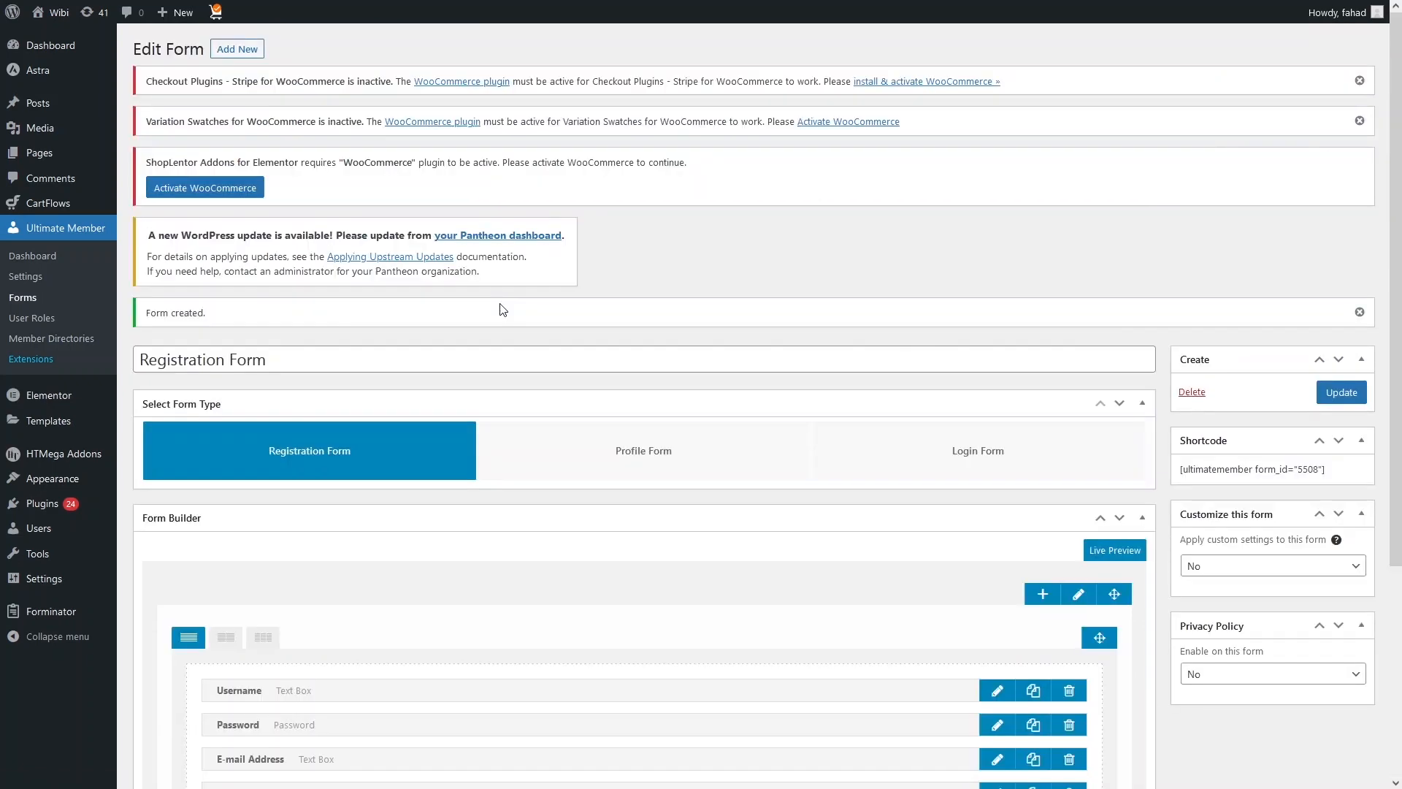
left_click(1095, 549)
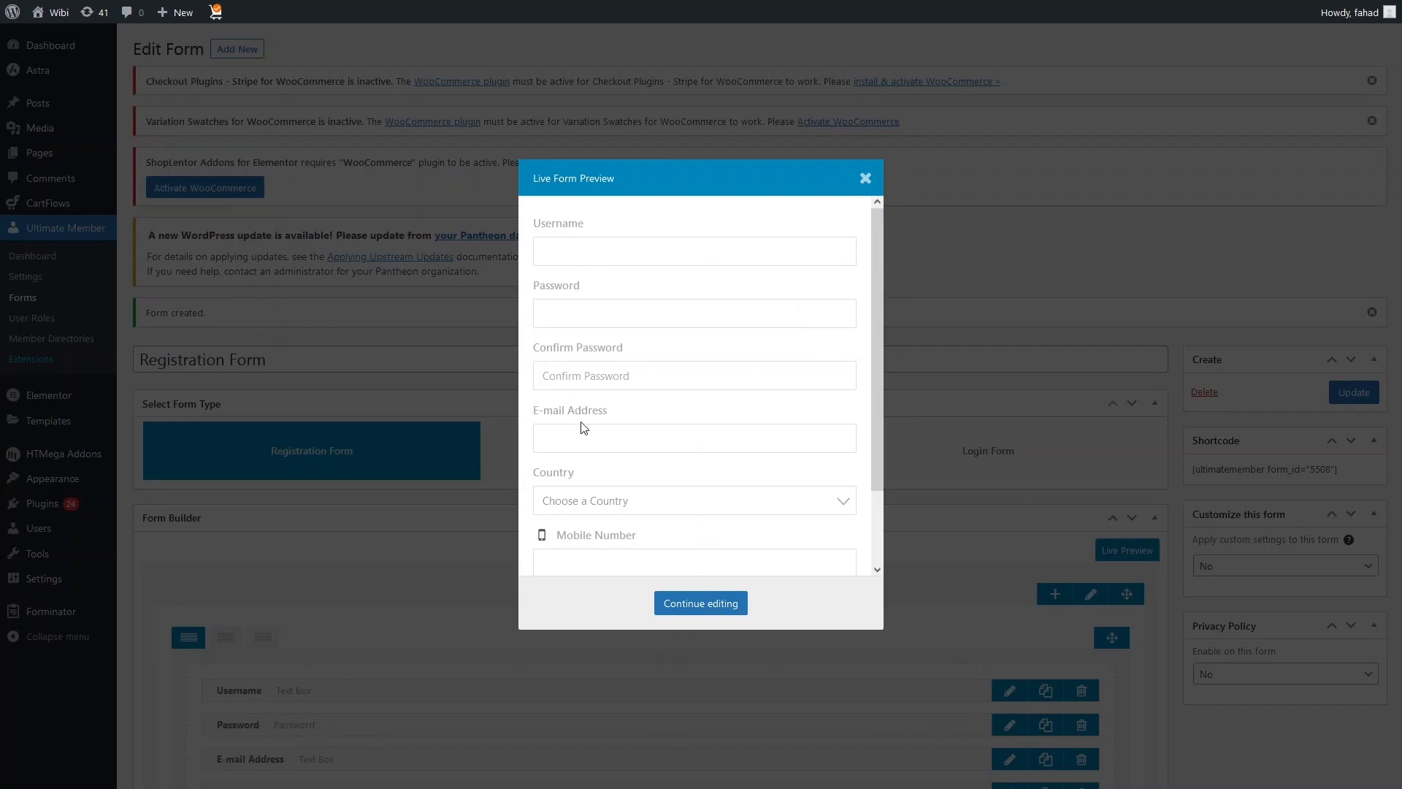
left_click_drag(870, 344, 869, 440)
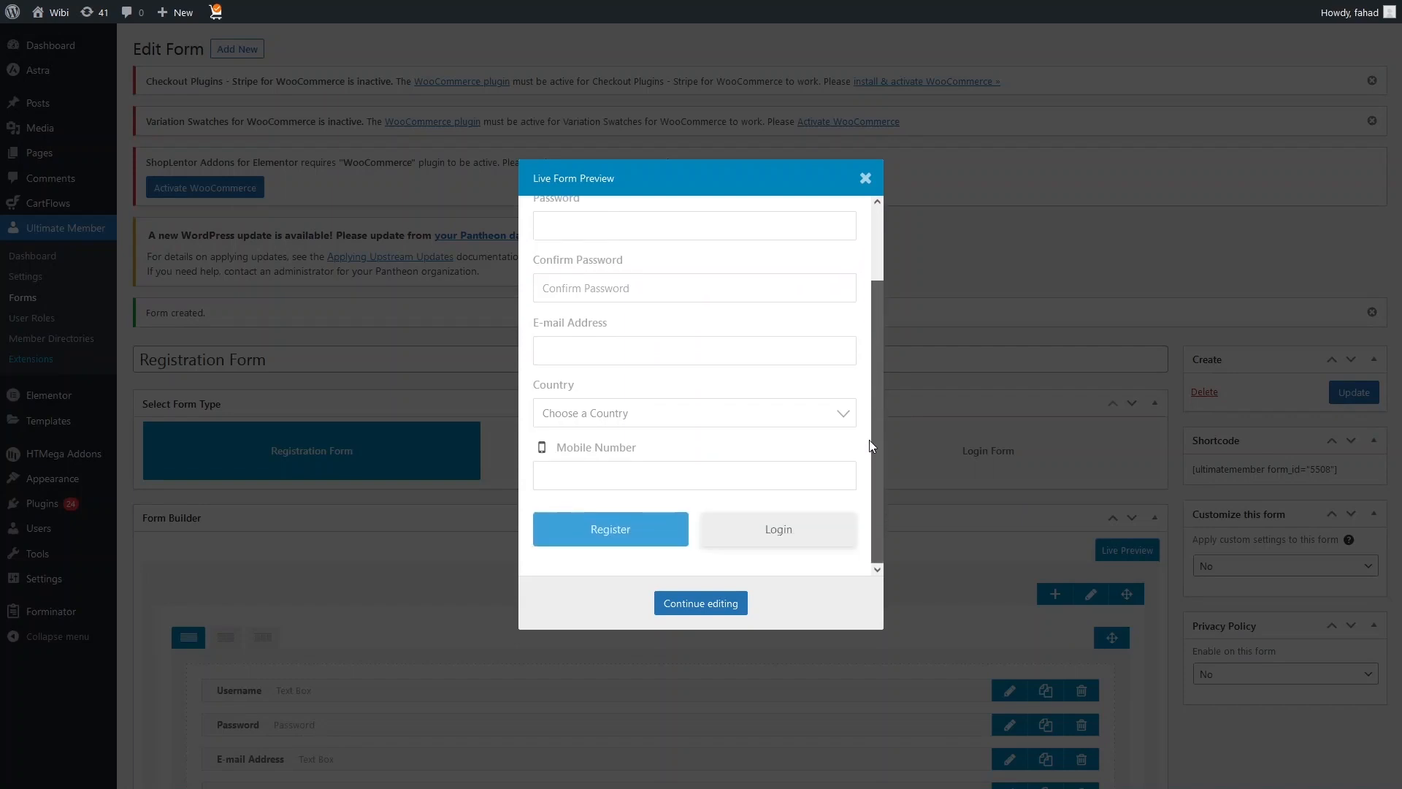